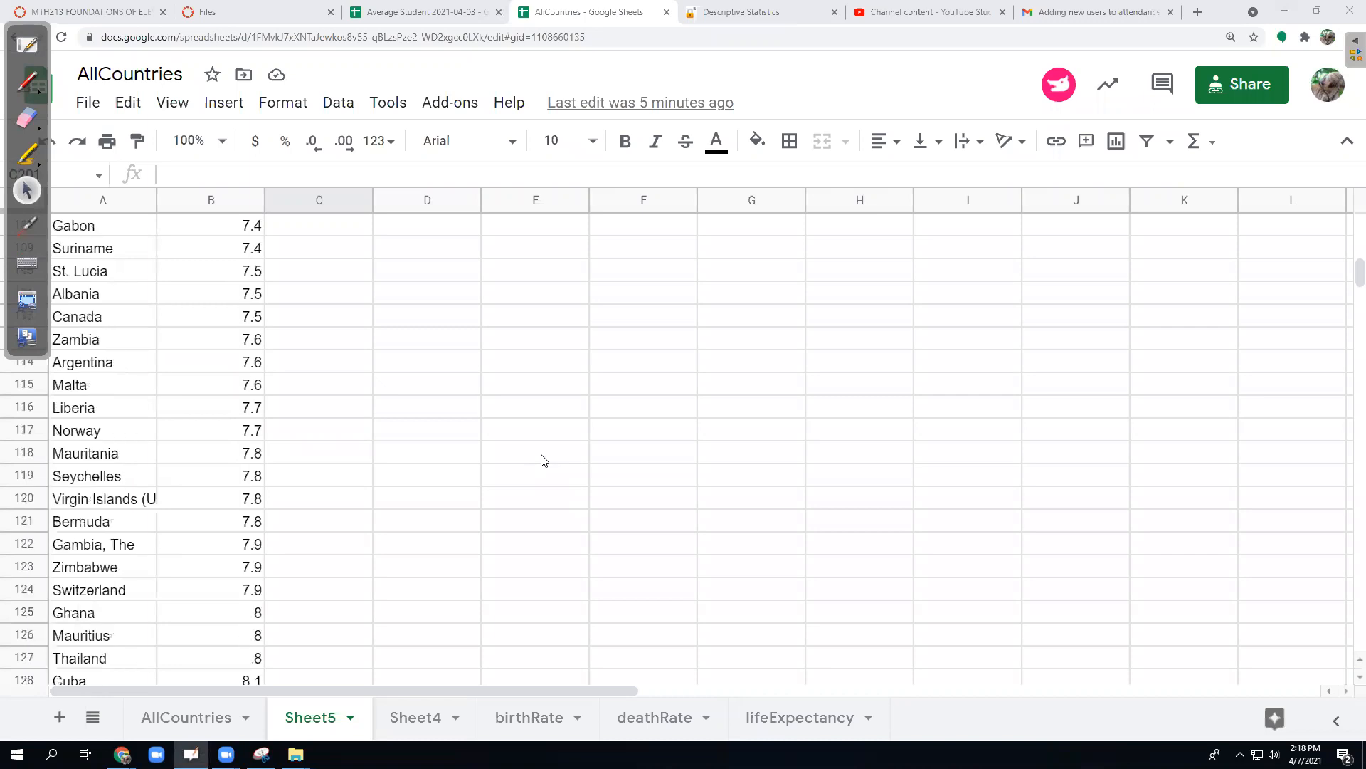
# Copy the DeathRate column from its header through the last value, cells B1:B203
pyautogui.scroll(10, 542, 460)
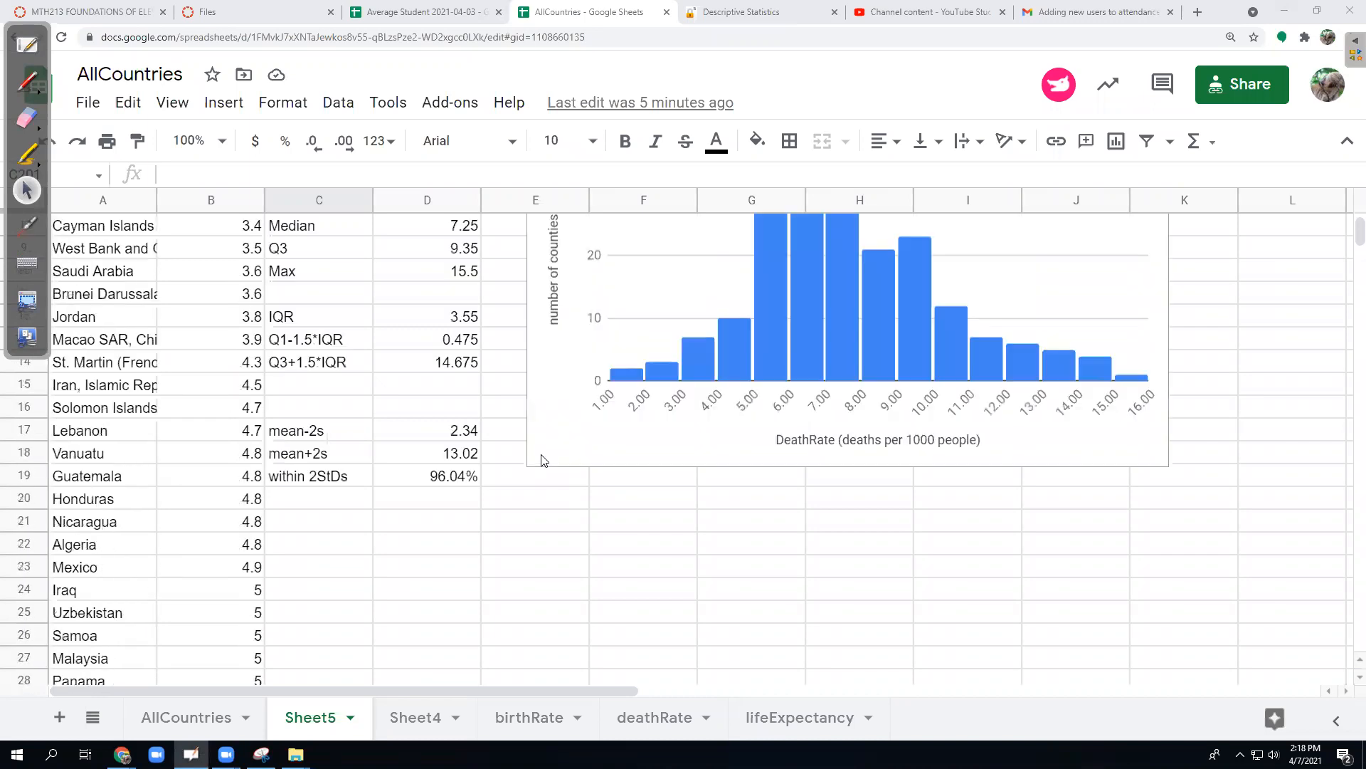
pyautogui.moveTo(196, 226); pyautogui.dragTo(223, 424)
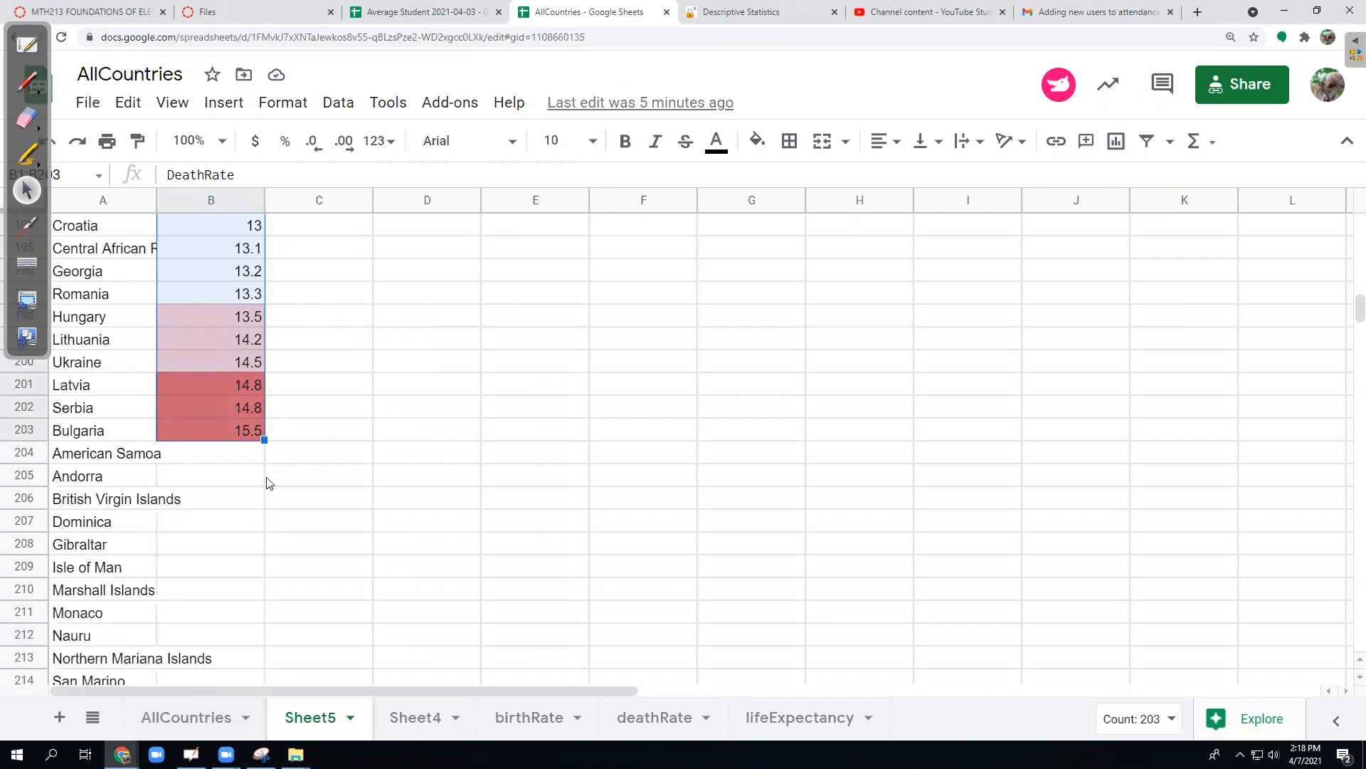
pyautogui.hotkey('ctrl', 'c')
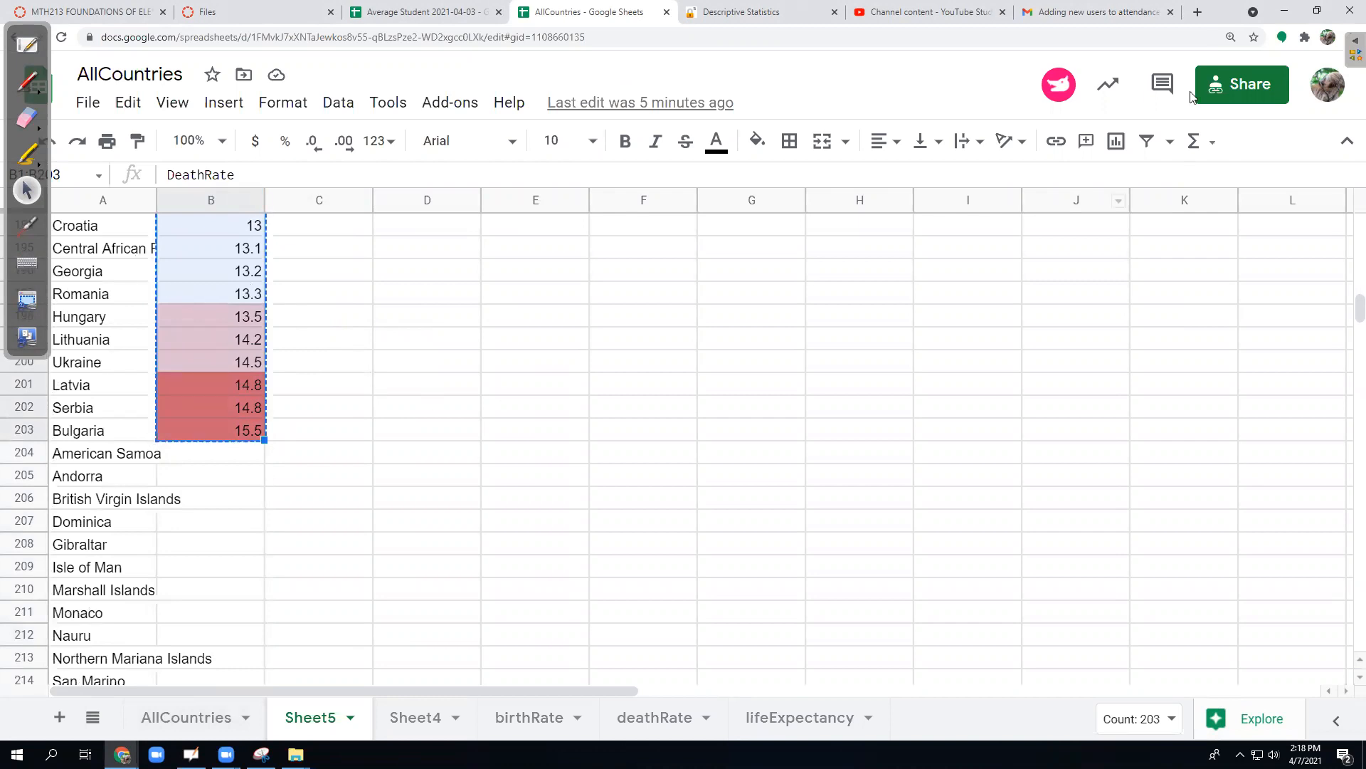
# Search the web for statkey in a new browser tab and open StatKey's One Quantitative Variable descriptive statistics tool
pyautogui.click(1199, 13)
pyautogui.write('sat')
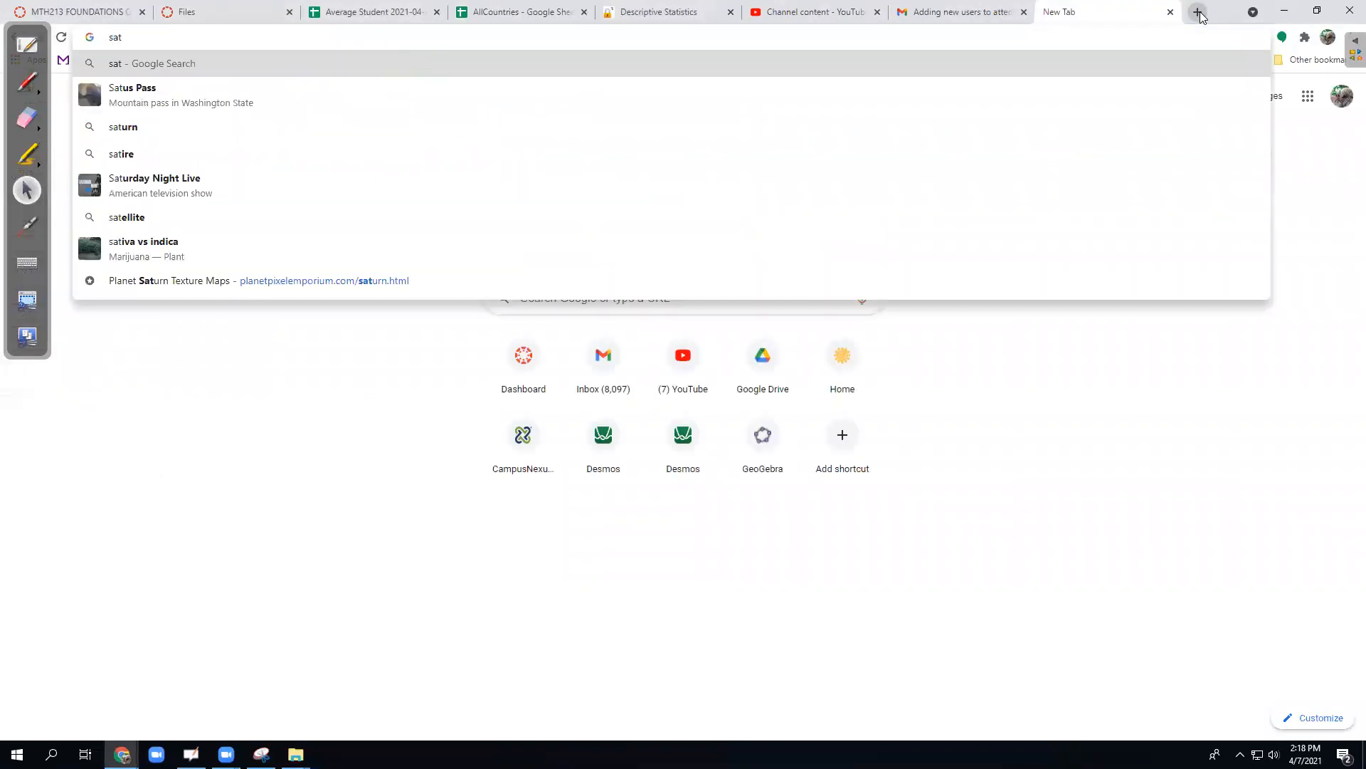
pyautogui.write('key')
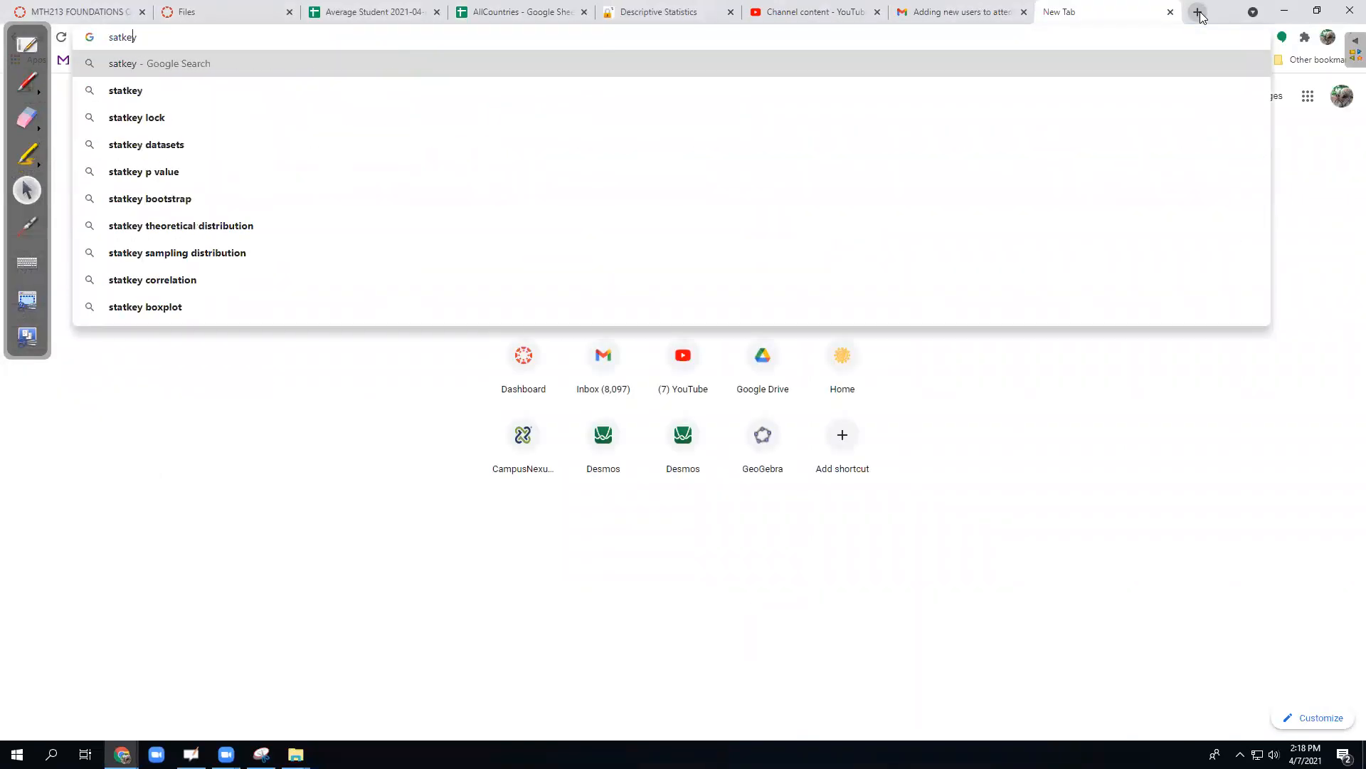
pyautogui.write('t')
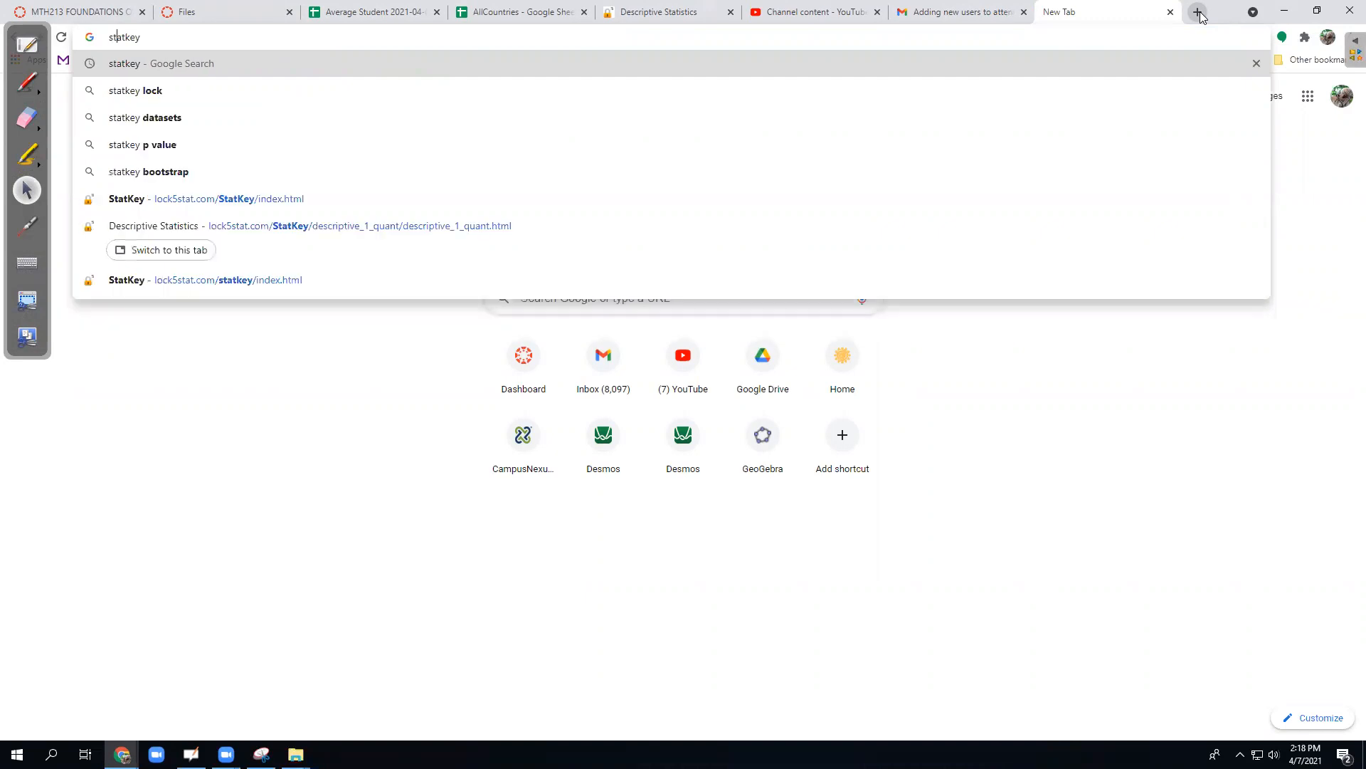
pyautogui.press('Return')
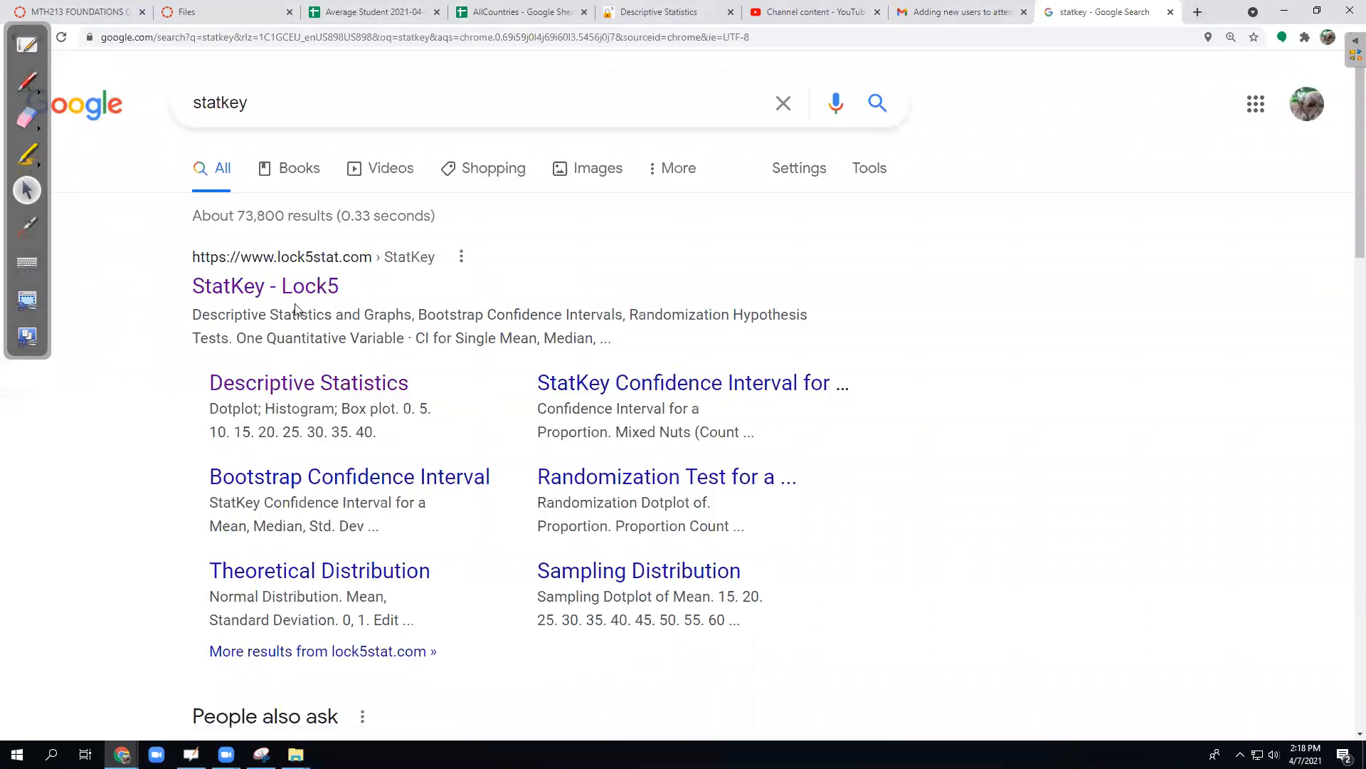
pyautogui.click(277, 288)
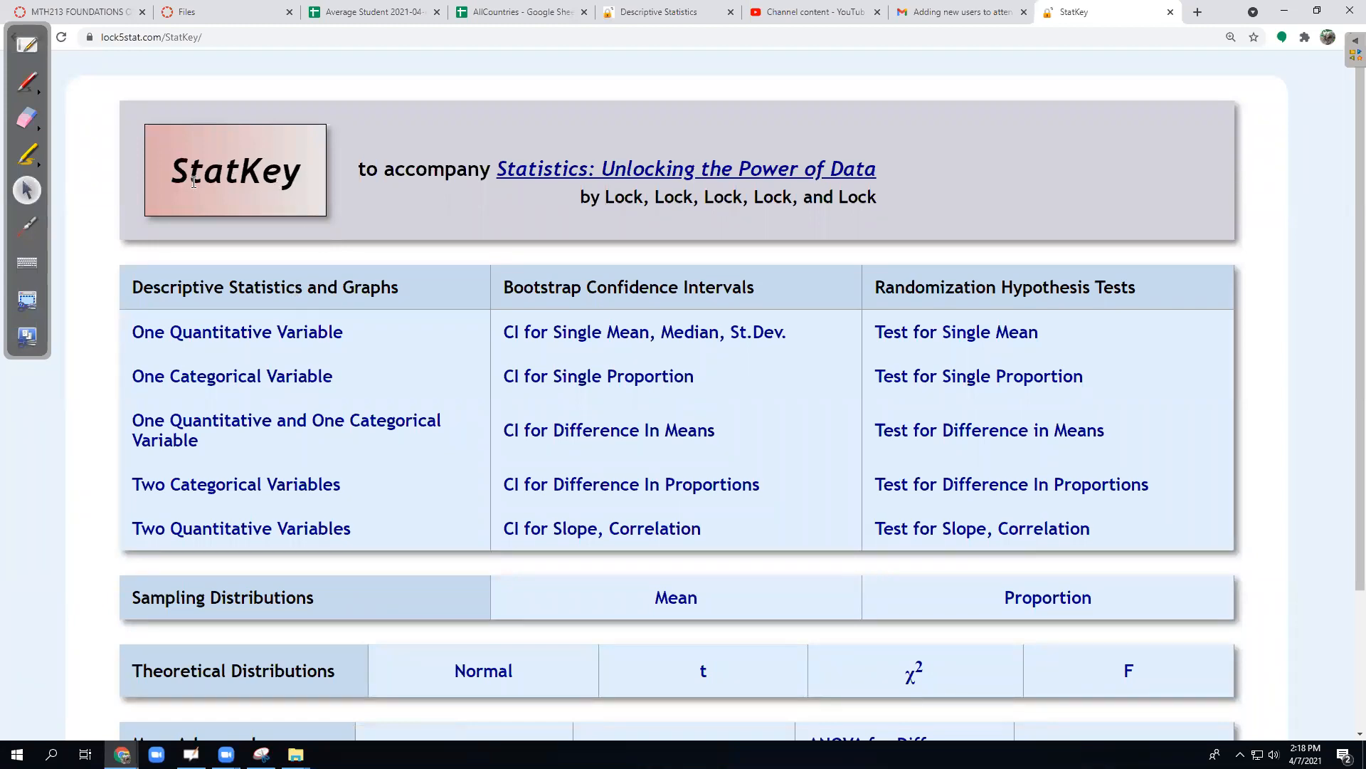
pyautogui.click(260, 332)
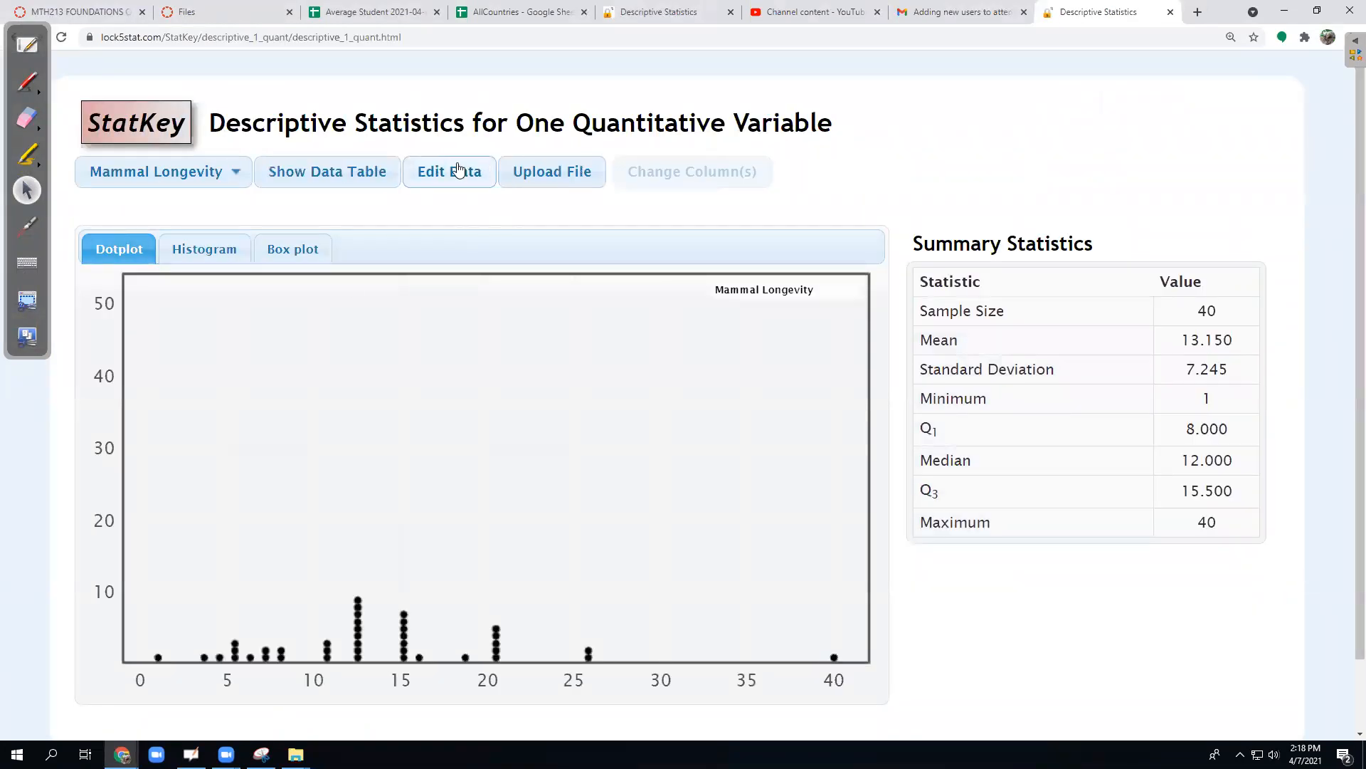
# Open the Mammal Longevity dataset for editing and delete all of its rows
pyautogui.click(459, 171)
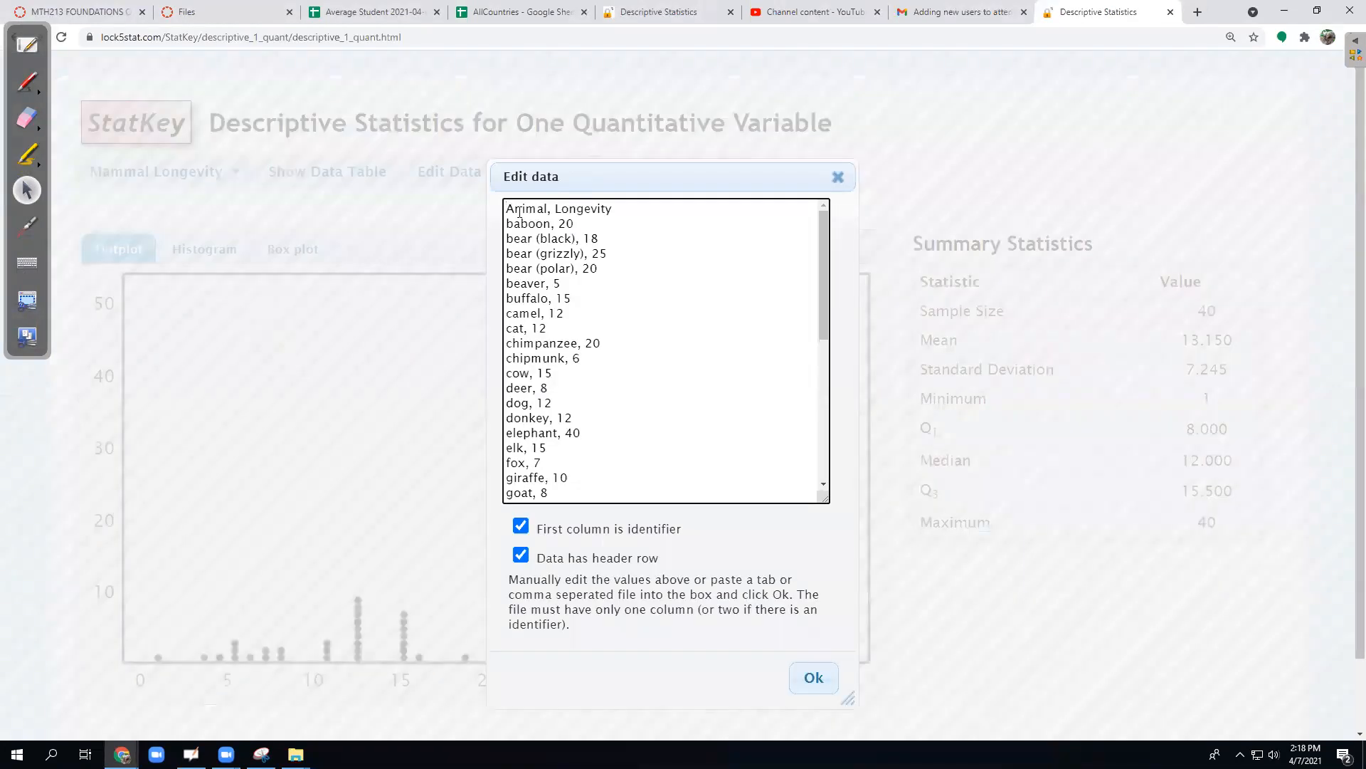
pyautogui.hotkey('shift', 'Down')
pyautogui.hotkey('shift', 'Down')
pyautogui.hotkey('shift', 'Down')
pyautogui.hotkey('shift', 'Down')
pyautogui.hotkey('shift', 'Down')
pyautogui.hotkey('shift', 'Down')
pyautogui.hotkey('shift', 'Down')
pyautogui.hotkey('shift', 'Down')
pyautogui.hotkey('shift', 'Down')
pyautogui.hotkey('shift', 'Down')
pyautogui.hotkey('shift', 'Down')
pyautogui.hotkey('shift', 'Down')
pyautogui.hotkey('shift', 'Down')
pyautogui.hotkey('shift', 'Down')
pyautogui.hotkey('shift', 'Down')
pyautogui.hotkey('shift', 'Down')
pyautogui.hotkey('shift', 'Down')
pyautogui.hotkey('shift', 'Down')
pyautogui.hotkey('shift', 'Down')
pyautogui.hotkey('shift', 'Down')
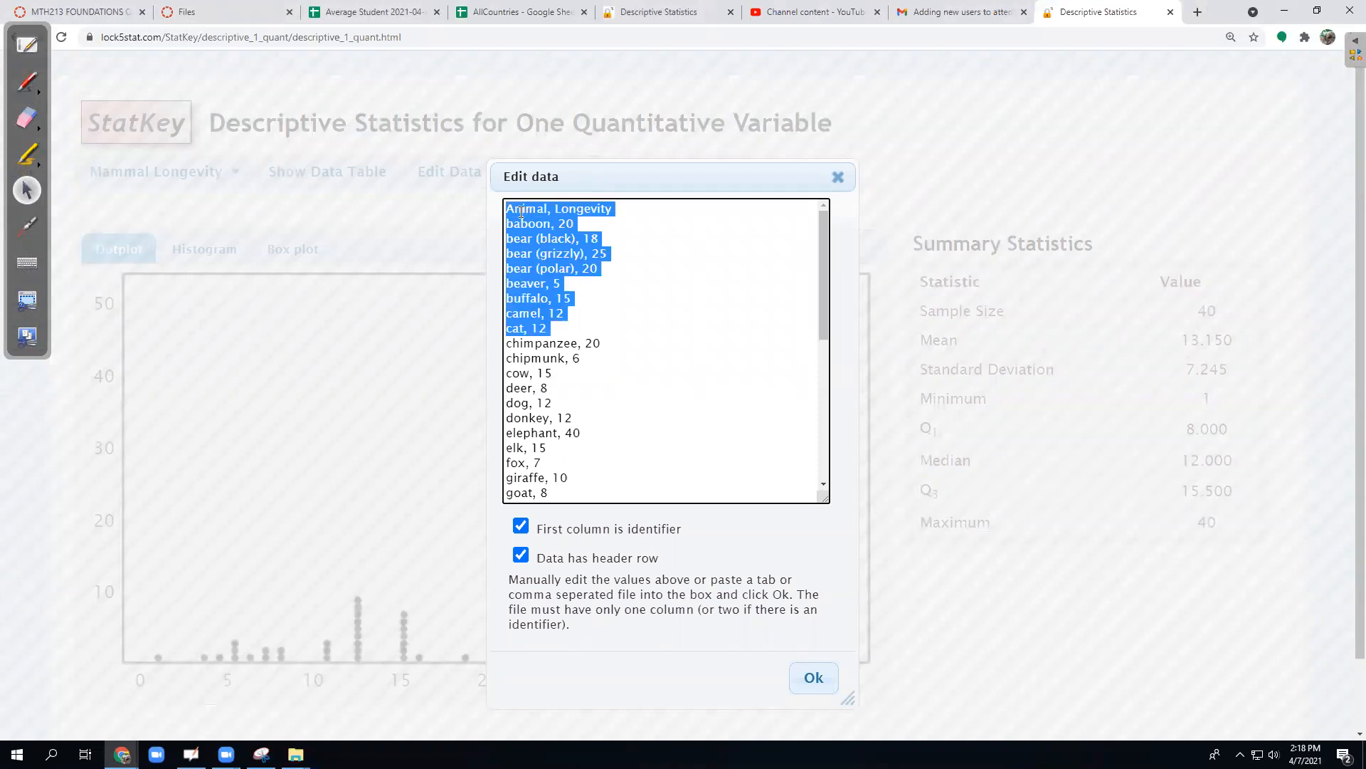
pyautogui.hotkey('shift', 'Down')
pyautogui.hotkey('shift', 'Down')
pyautogui.hotkey('shift', 'Down')
pyautogui.hotkey('shift', 'Down')
pyautogui.hotkey('shift', 'Down')
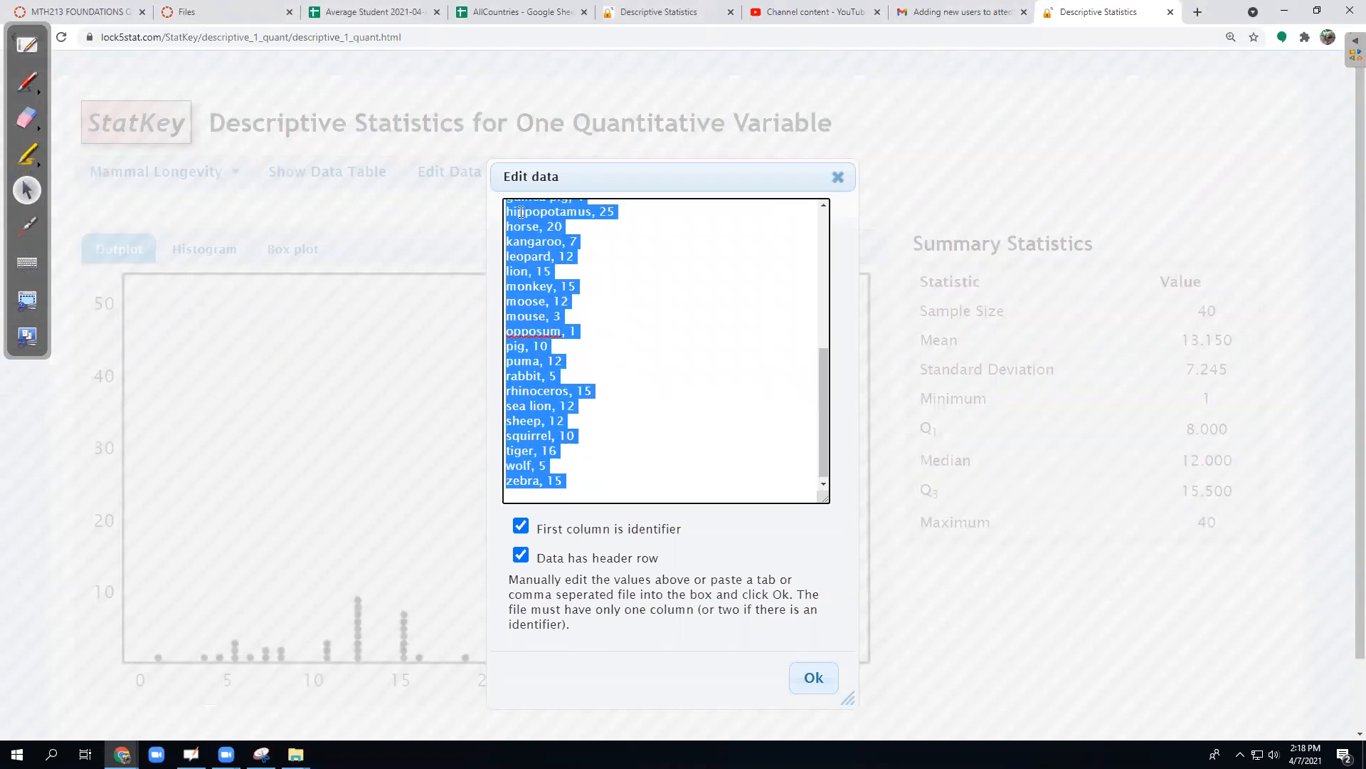
pyautogui.press('BackSpace')
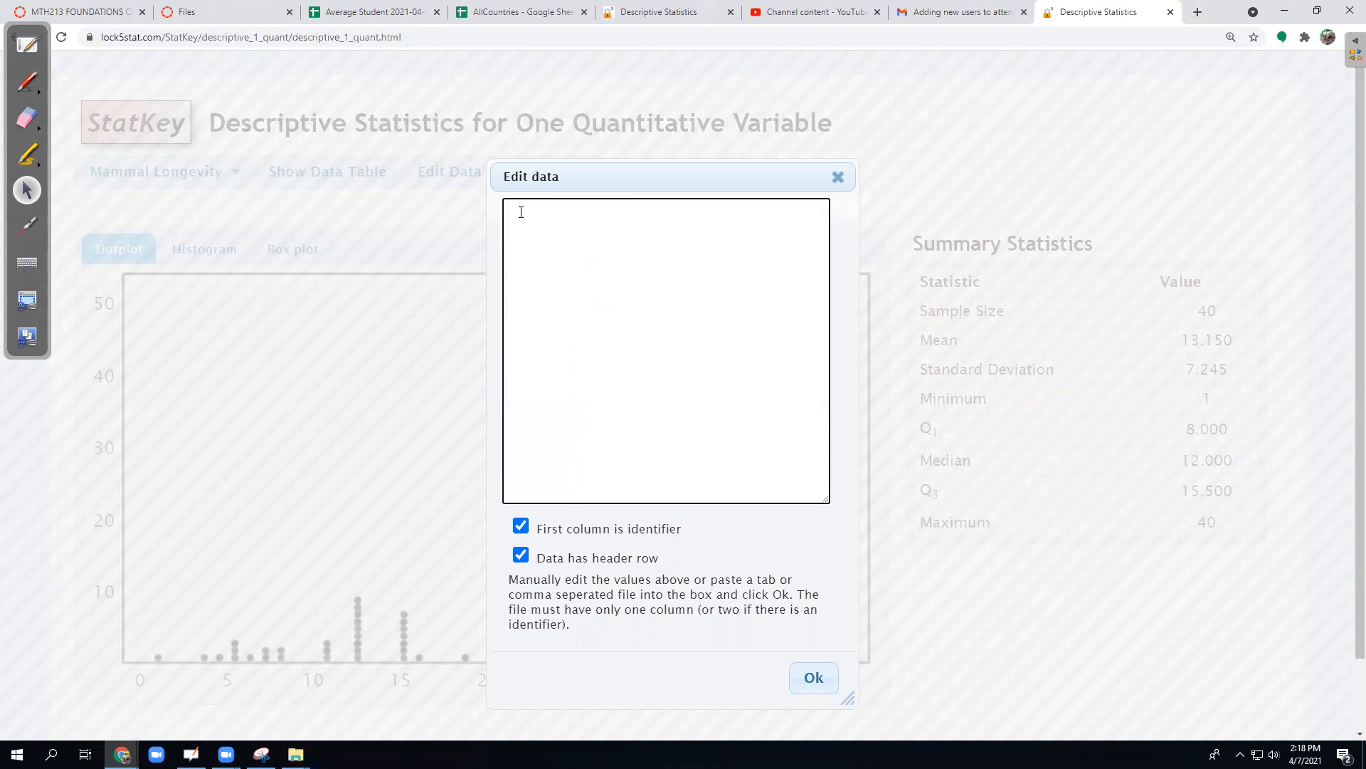
# Paste the copied DeathRate values as the dataset, turn off First column is identifier, keep the header row option, and apply
pyautogui.hotkey('ctrl', 'v')
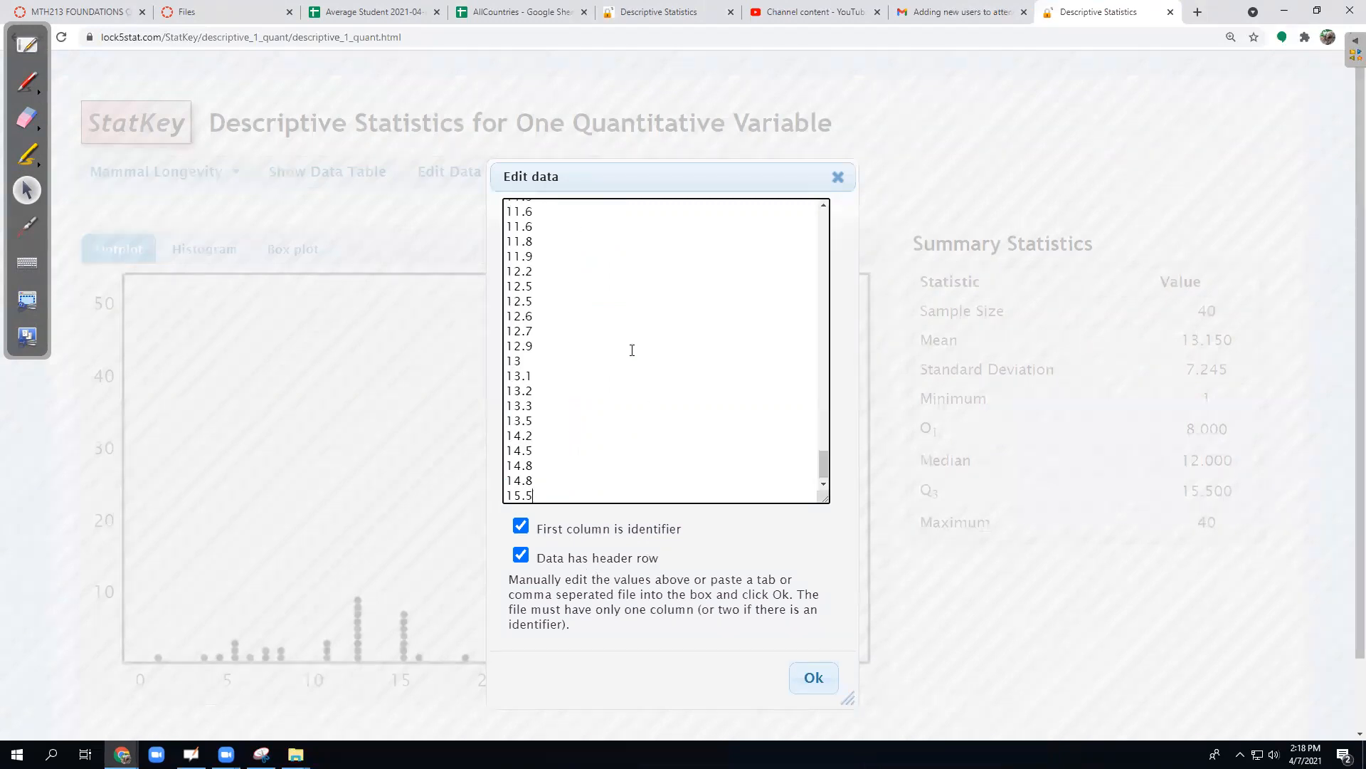
pyautogui.scroll(20, 637, 349)
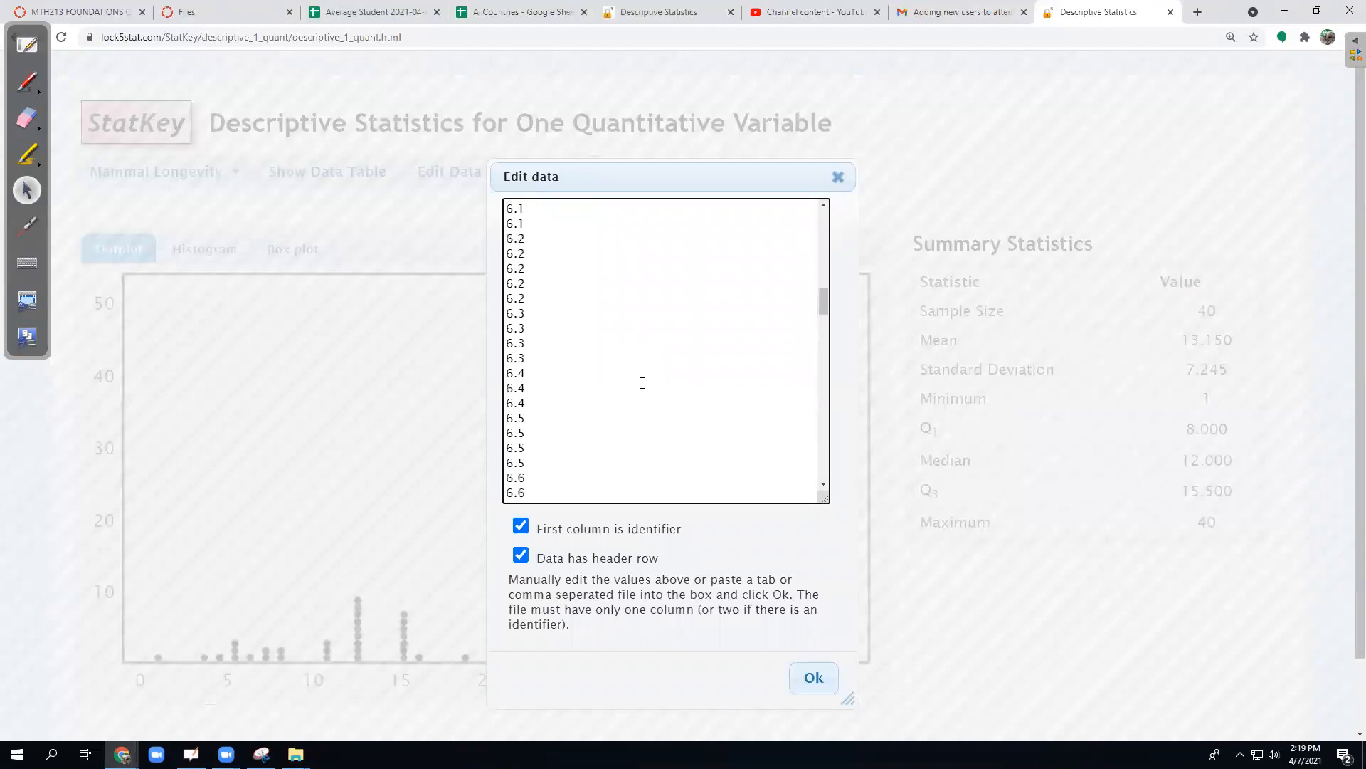
pyautogui.scroll(7, 642, 383)
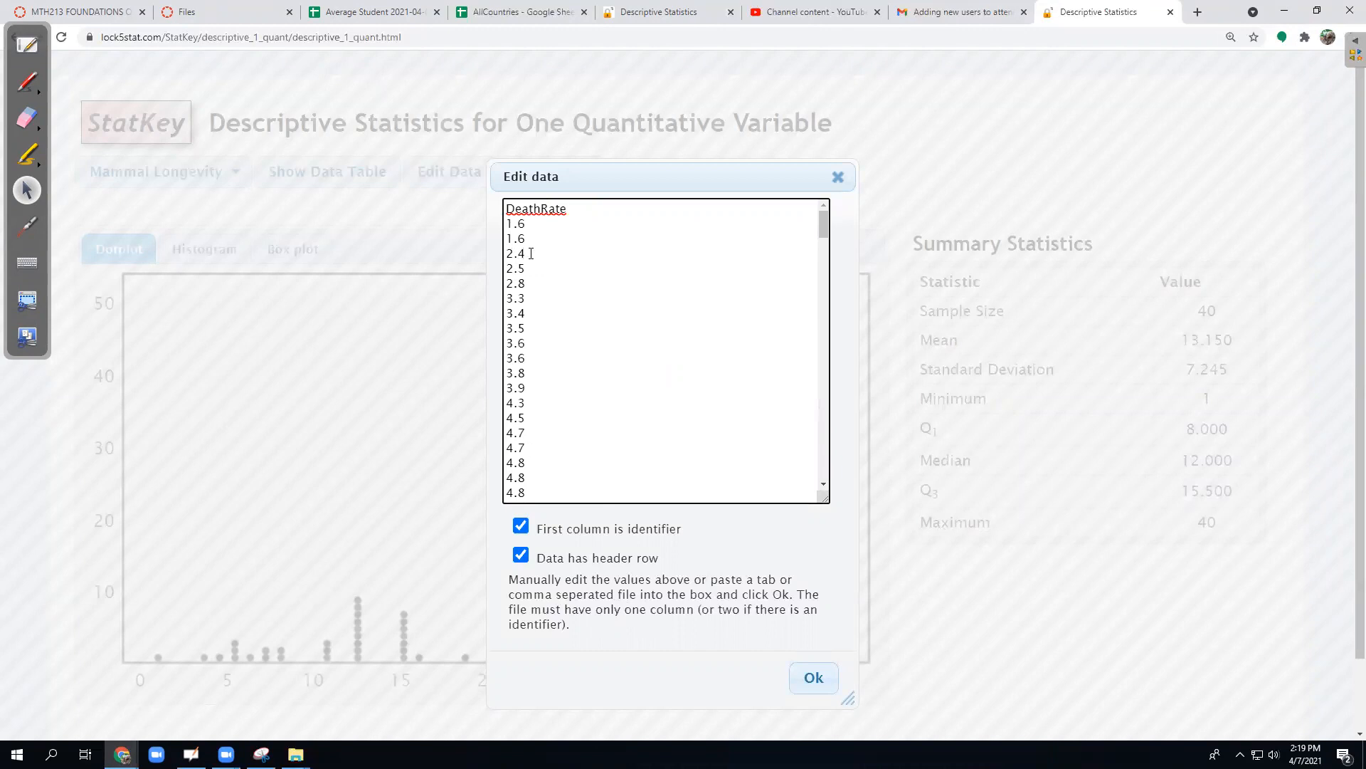
pyautogui.click(524, 529)
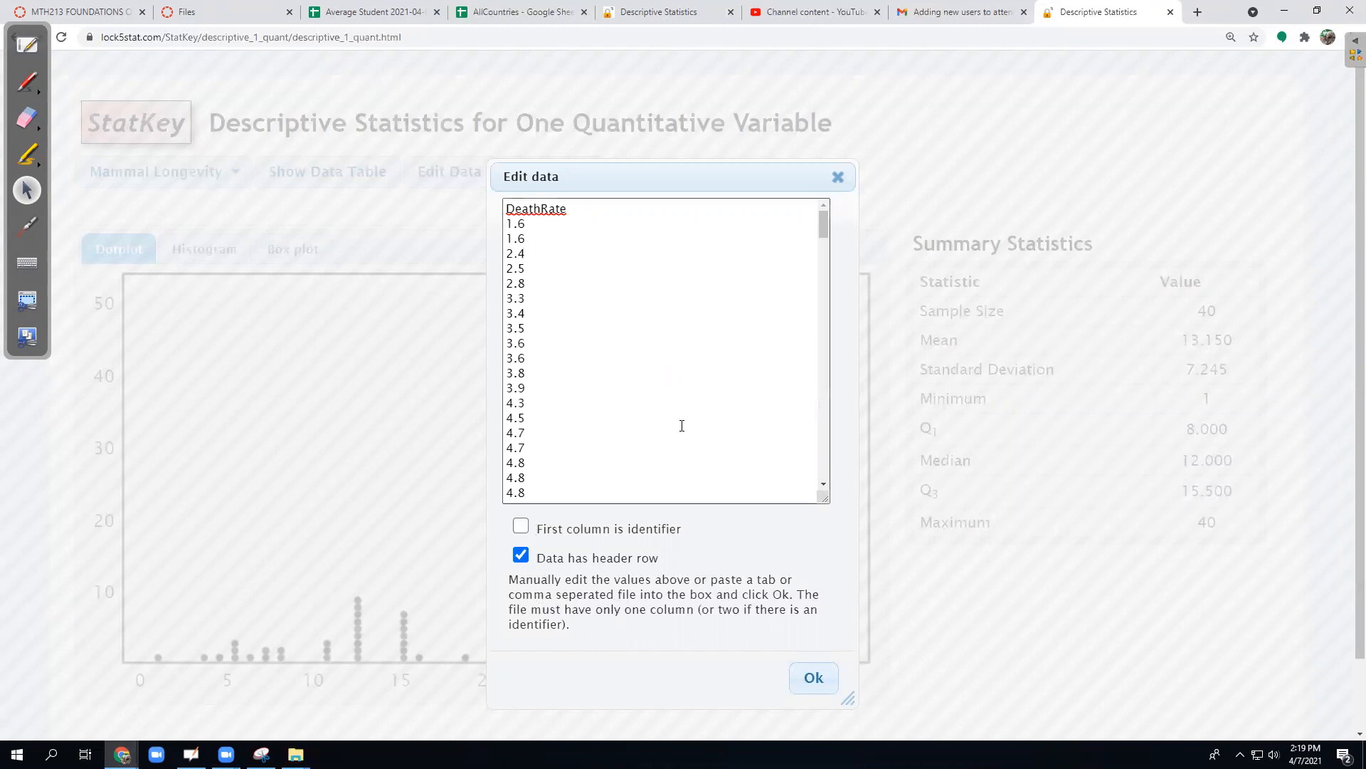
pyautogui.click(830, 676)
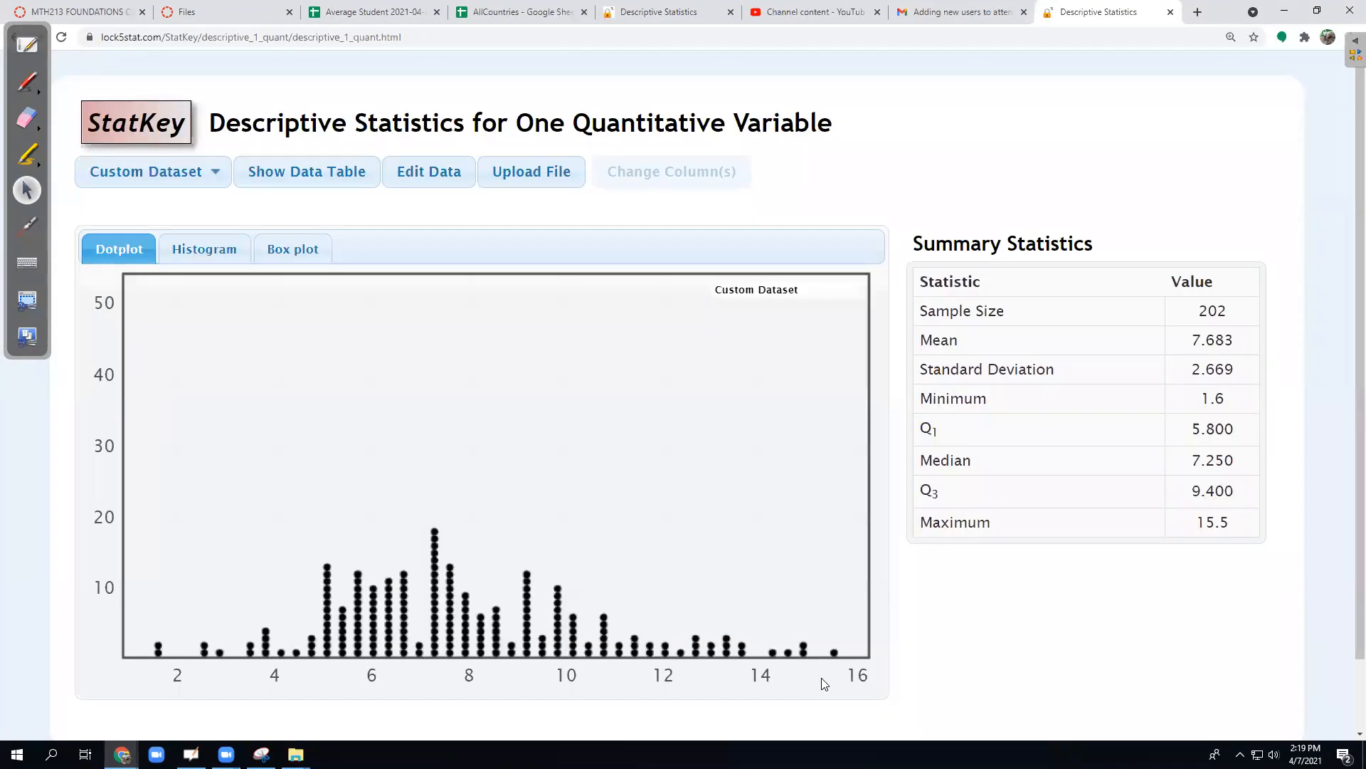
# Display the death rate data as a box plot and open the Snipping Tool
pyautogui.click(293, 251)
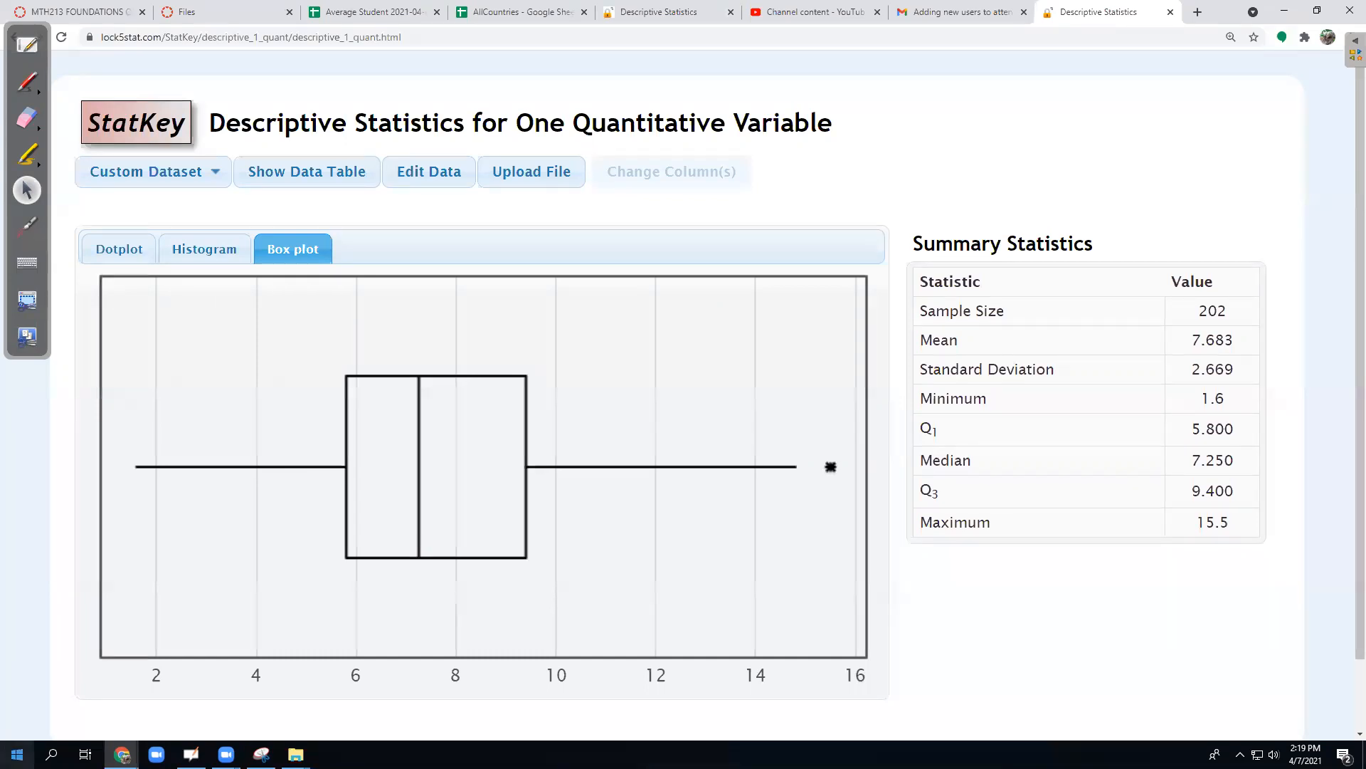
pyautogui.click(17, 754)
pyautogui.write('s')
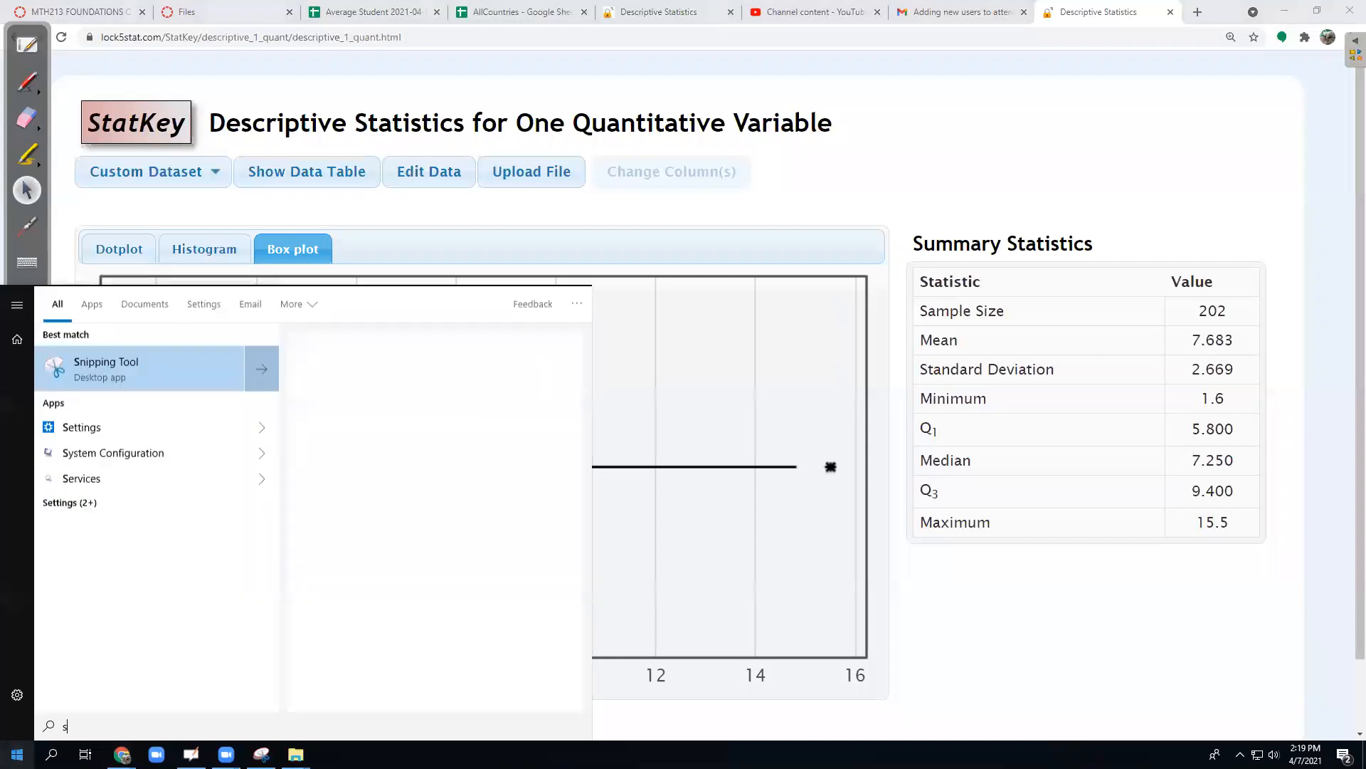
pyautogui.write('nip')
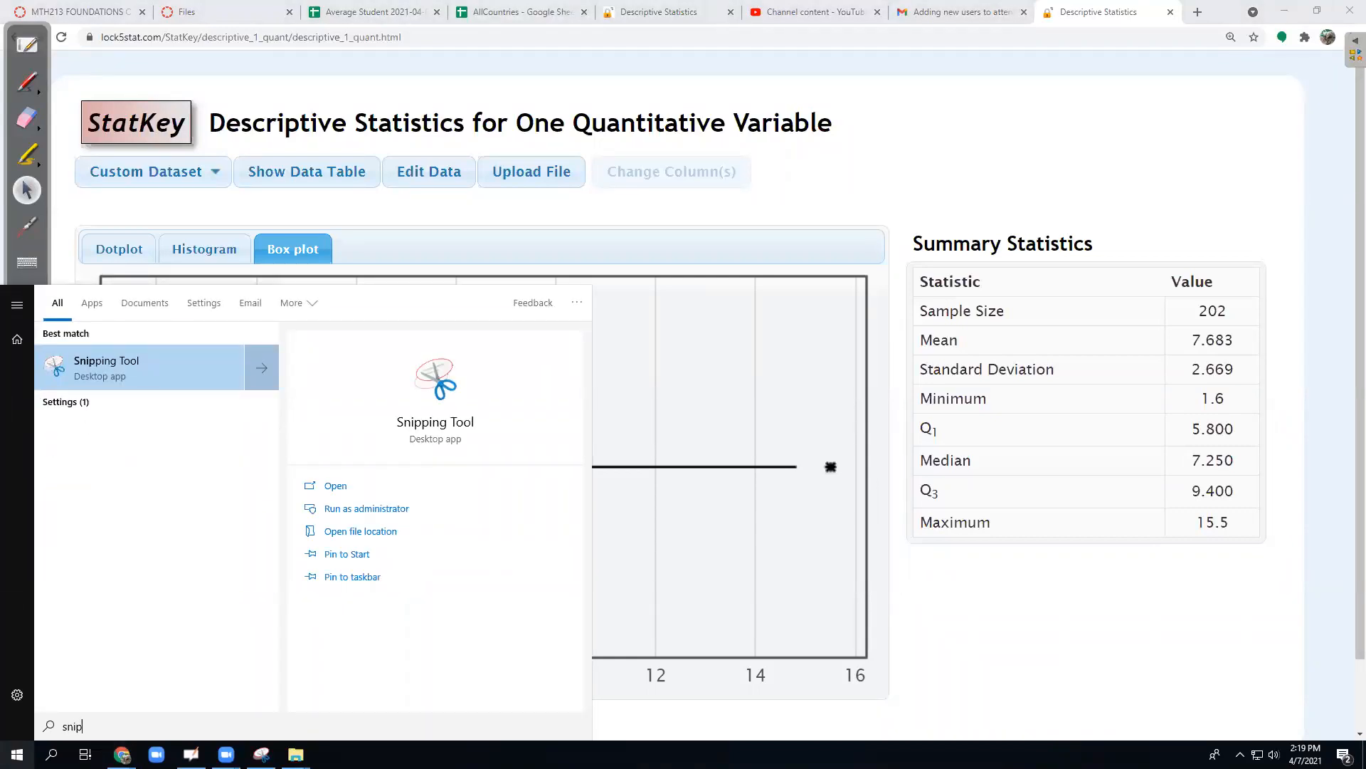
pyautogui.click(119, 359)
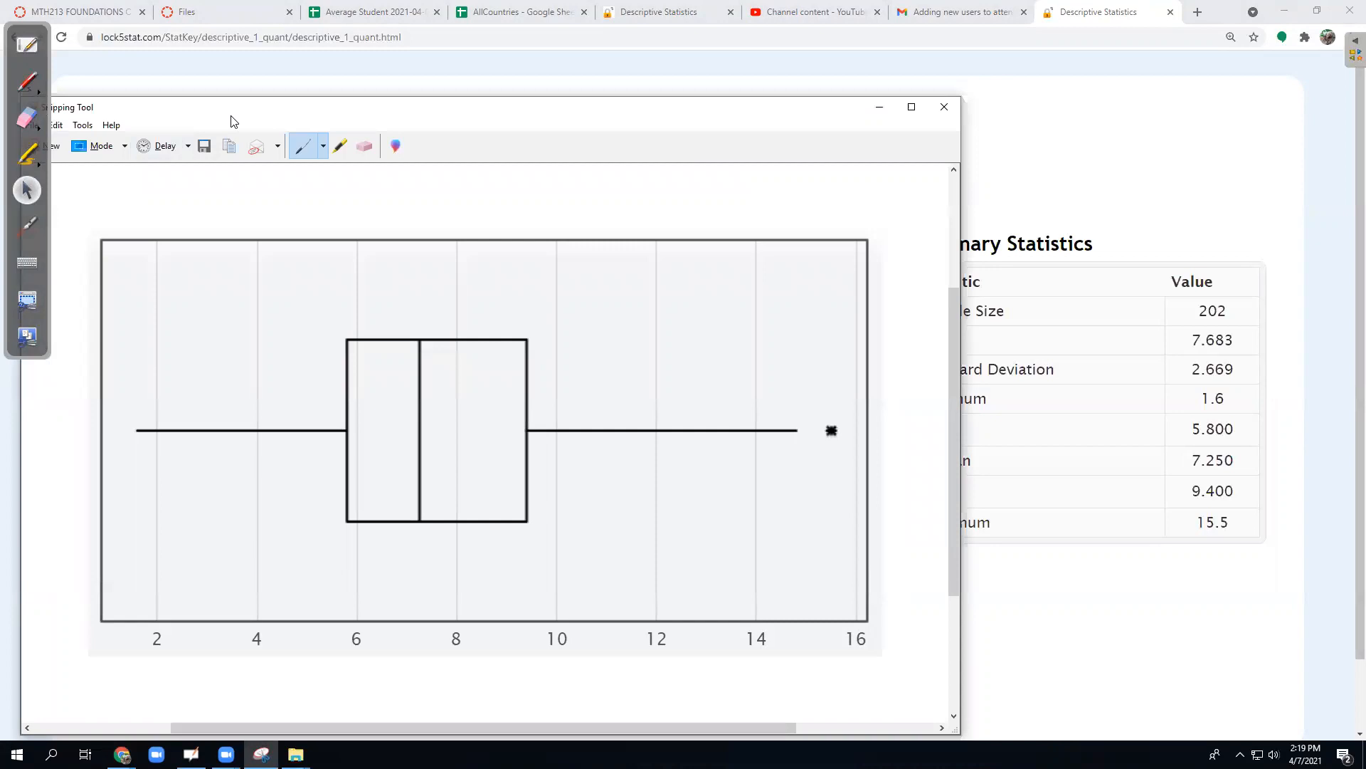
# Take a new snip of the whole box plot including its axis labels, and copy it to the clipboard
pyautogui.moveTo(230, 119); pyautogui.dragTo(626, 105)
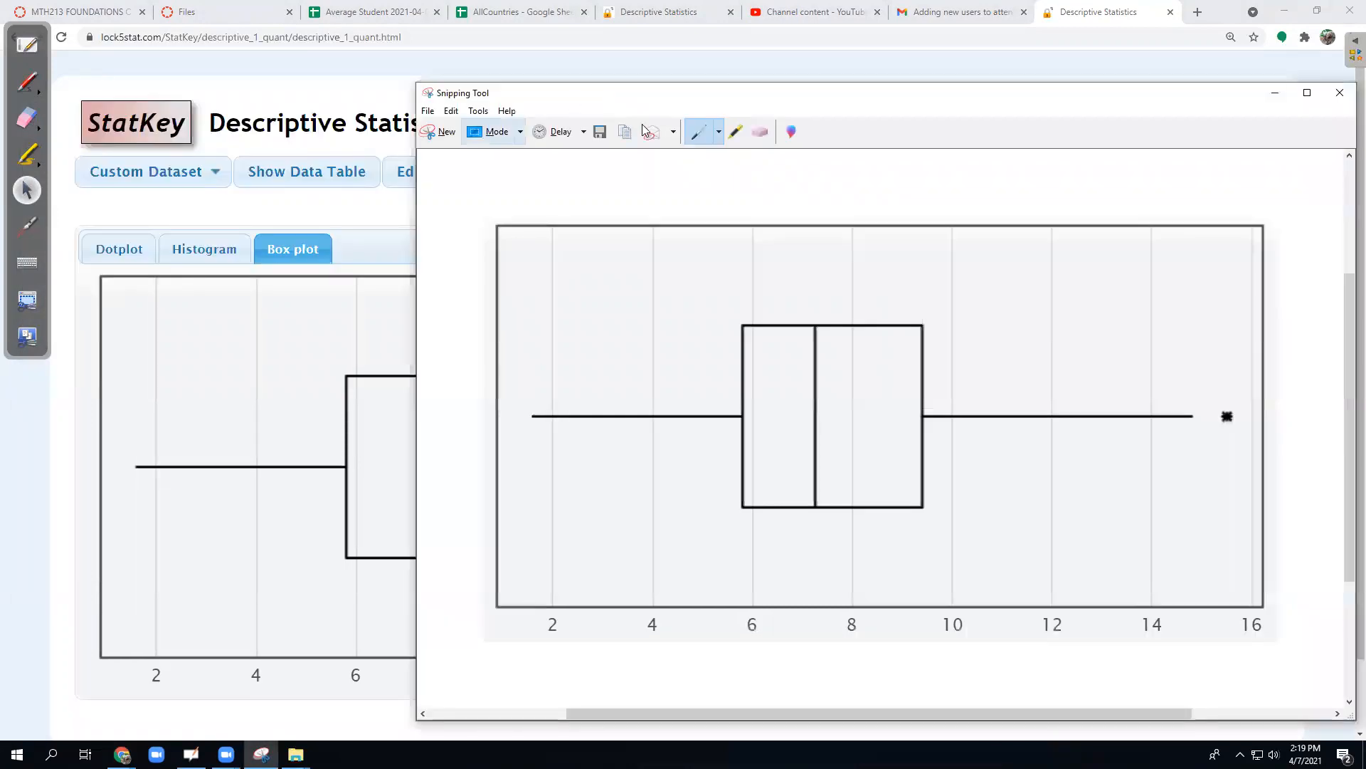
pyautogui.click(441, 133)
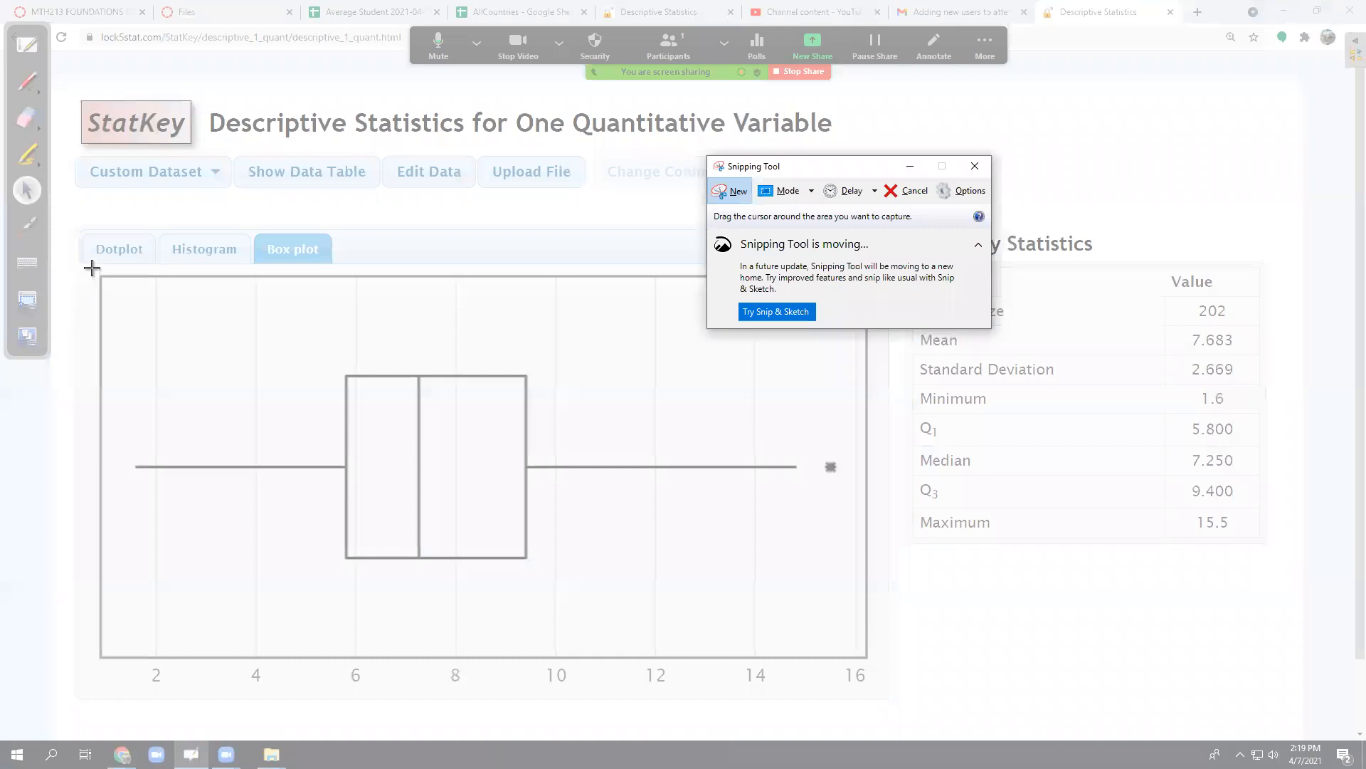
pyautogui.moveTo(90, 266); pyautogui.dragTo(879, 694)
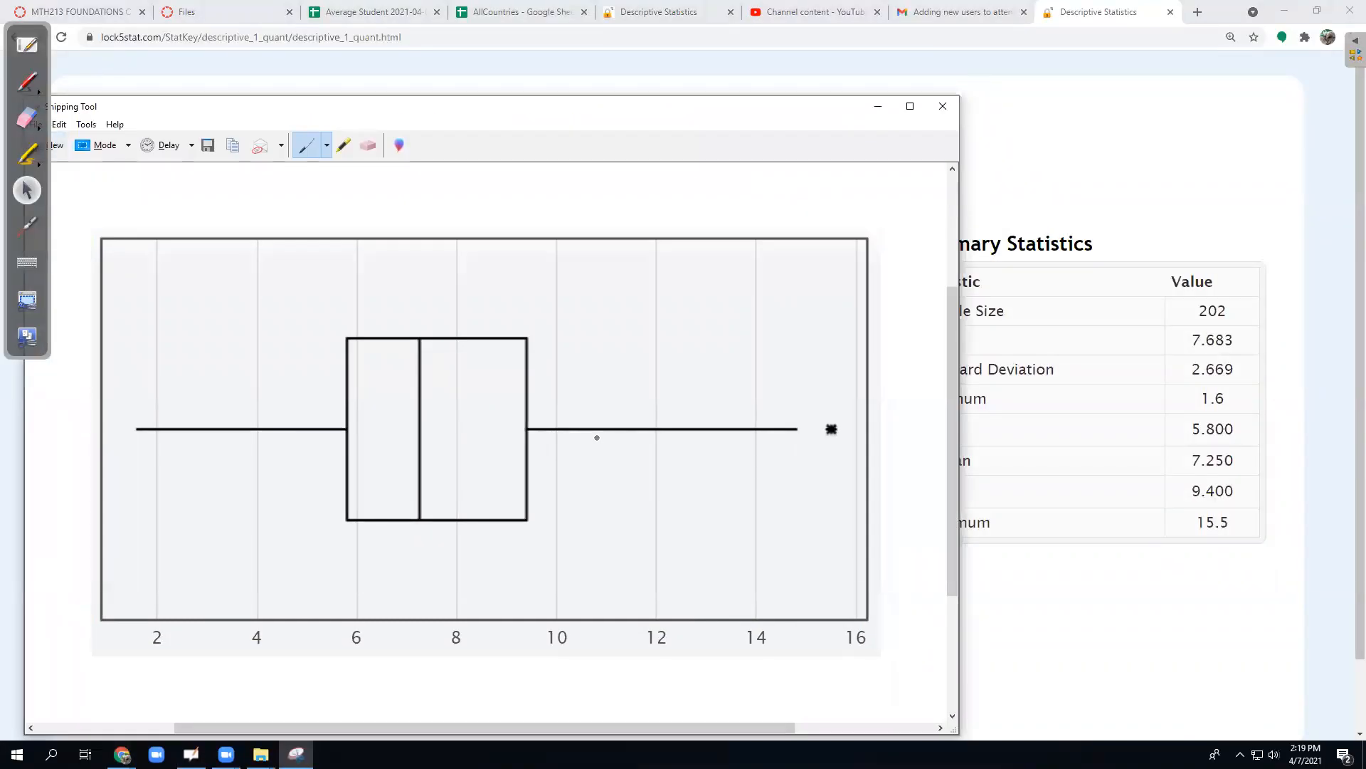
pyautogui.click(237, 149)
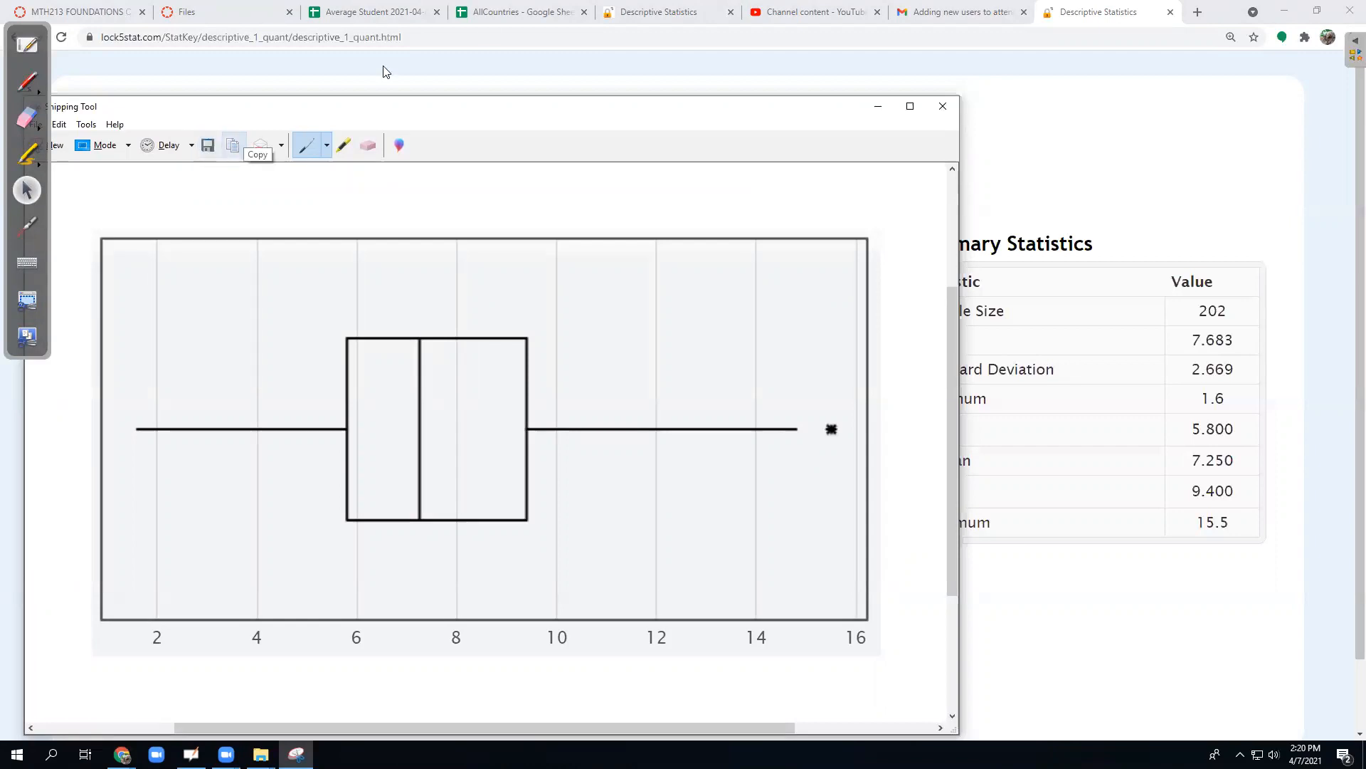
# Switch back to the AllCountries spreadsheet and paste the box plot image at cell E20 of Sheet5, below the histogram
pyautogui.click(520, 12)
pyautogui.scroll(20, 653, 440)
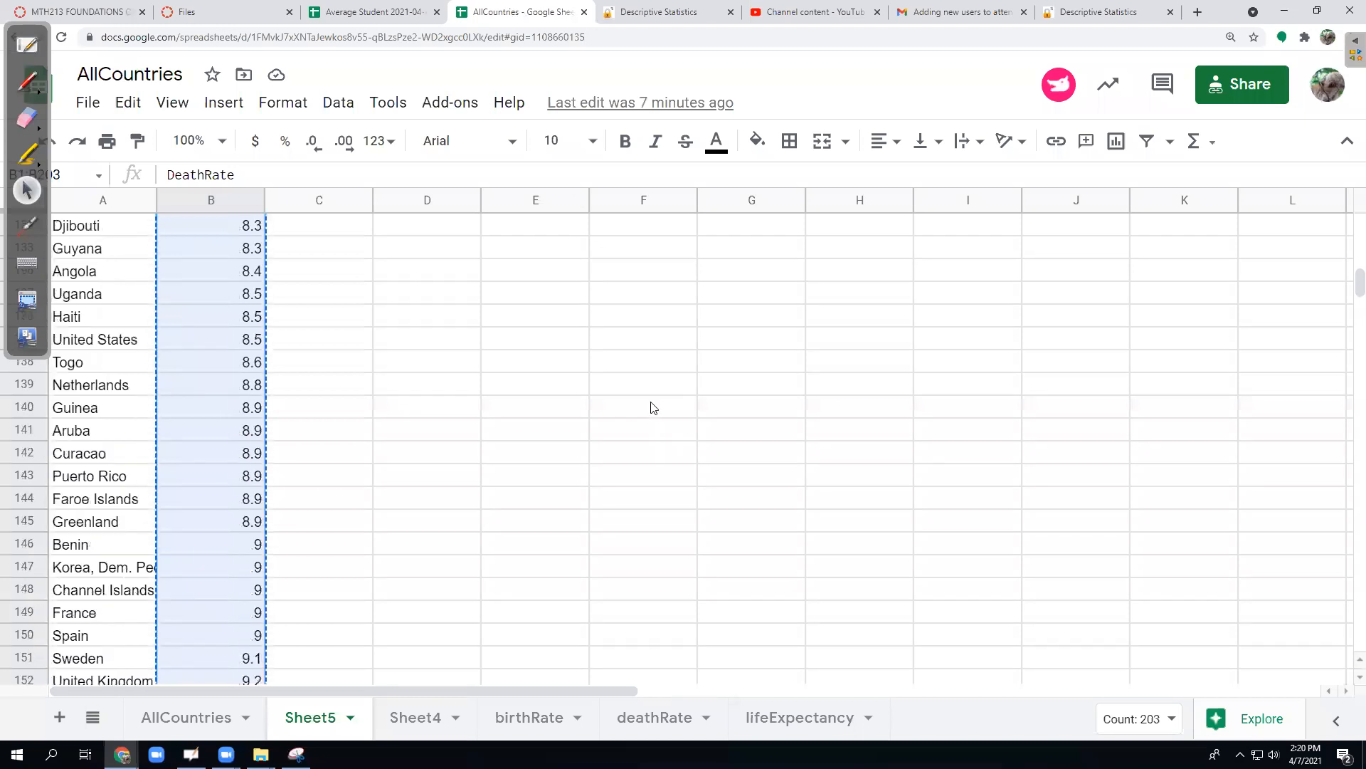
pyautogui.scroll(20, 648, 402)
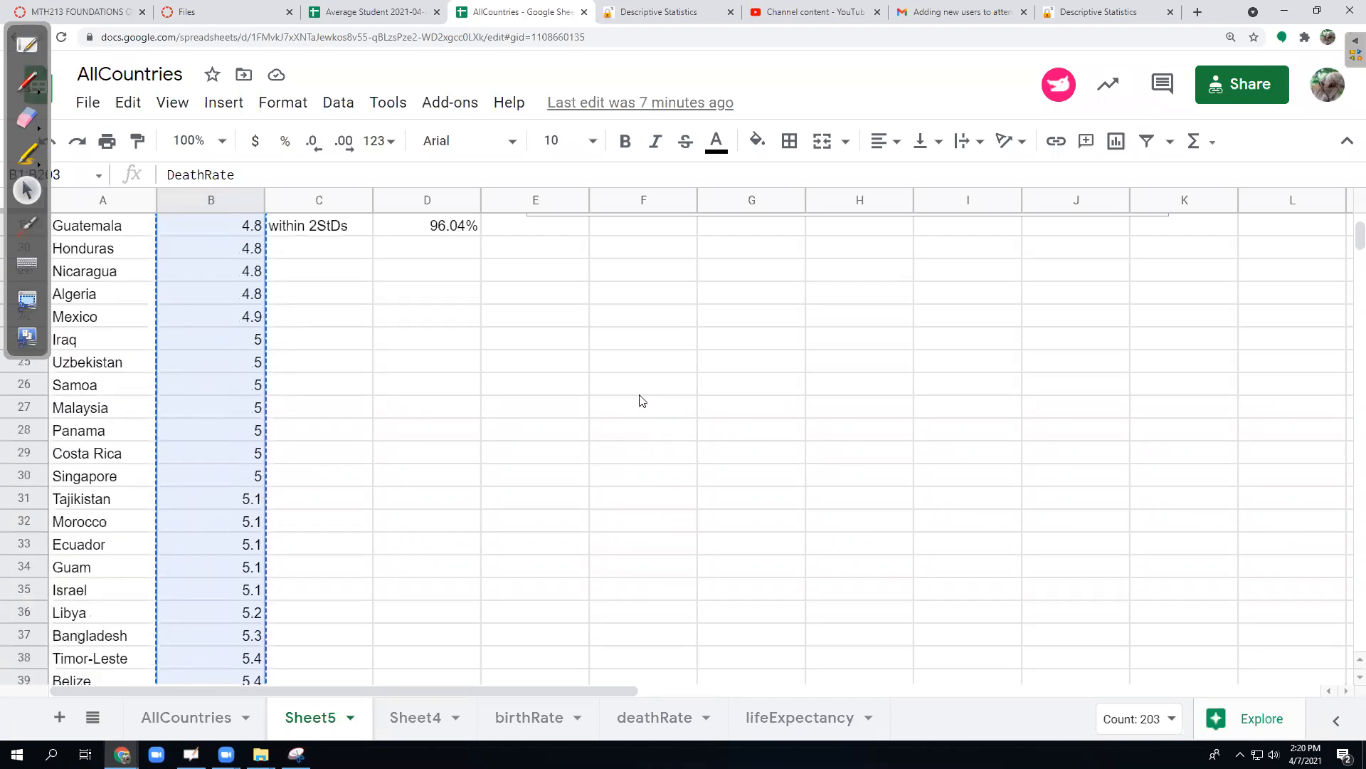
pyautogui.scroll(-3, 654, 401)
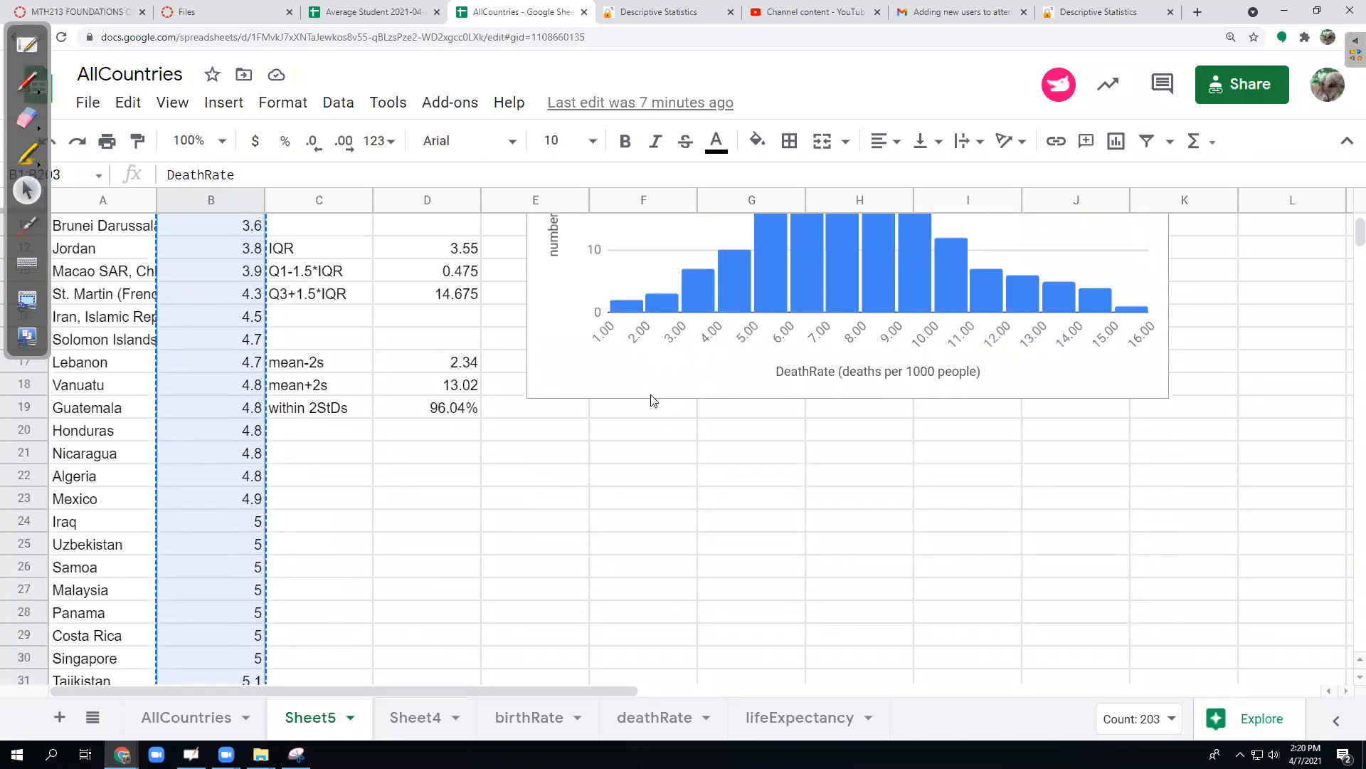
pyautogui.hotkey('ctrl', '-')
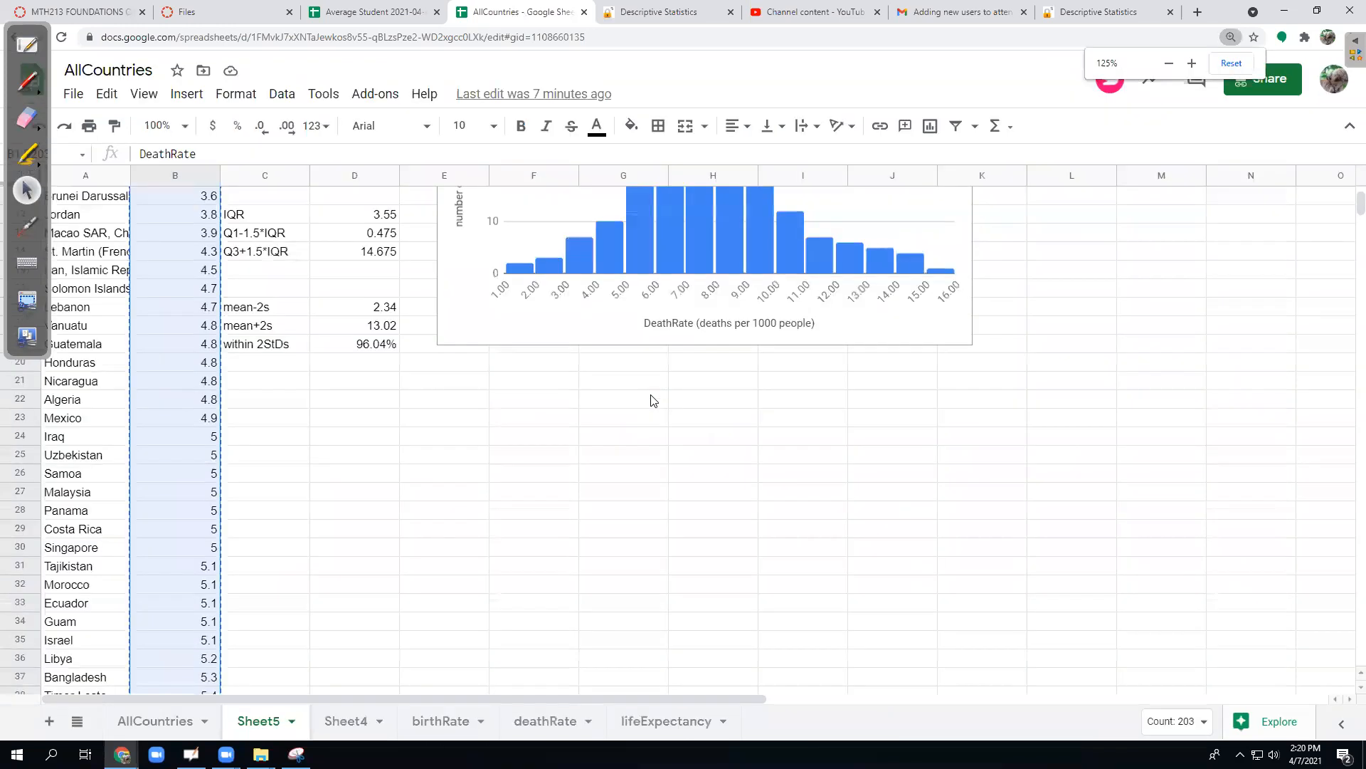
pyautogui.hotkey('ctrl', '-')
pyautogui.scroll(2, 650, 384)
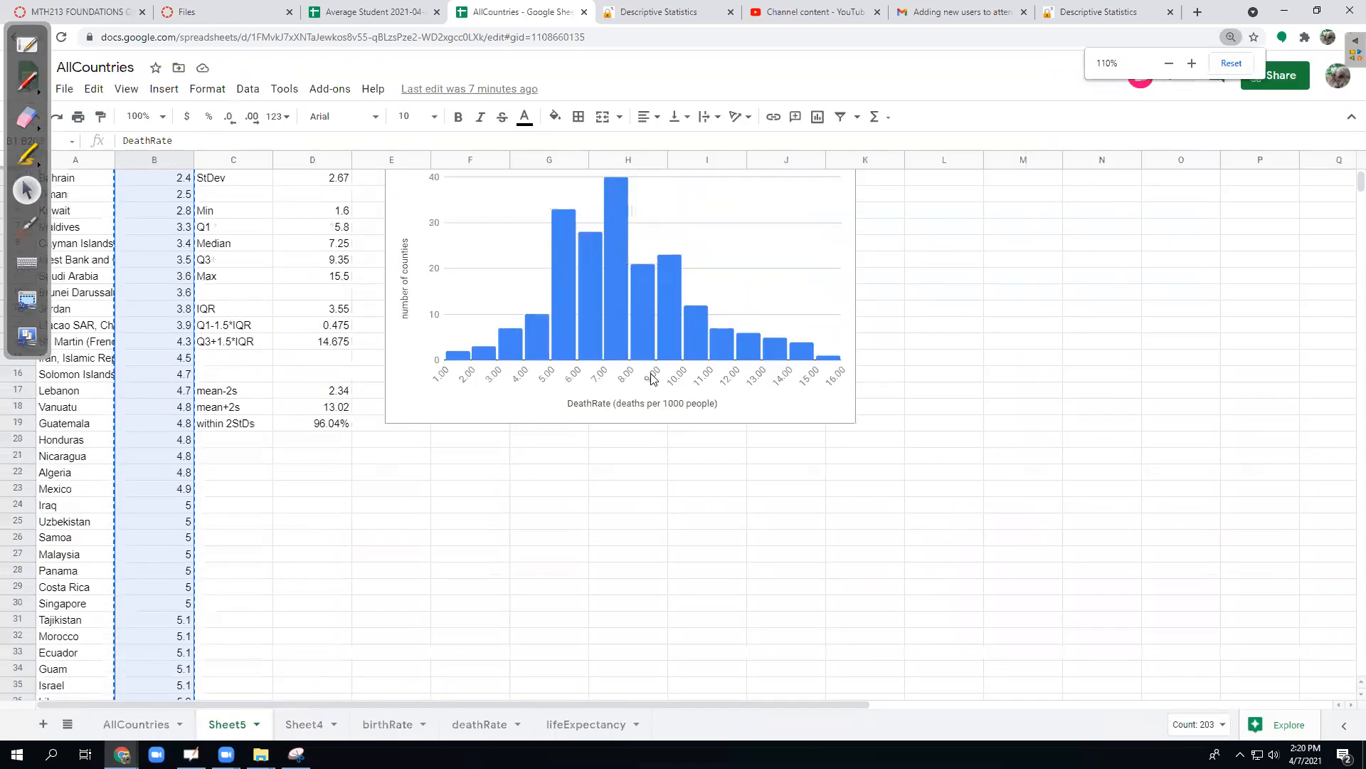
pyautogui.click(383, 450)
pyautogui.hotkey('ctrl', 'v')
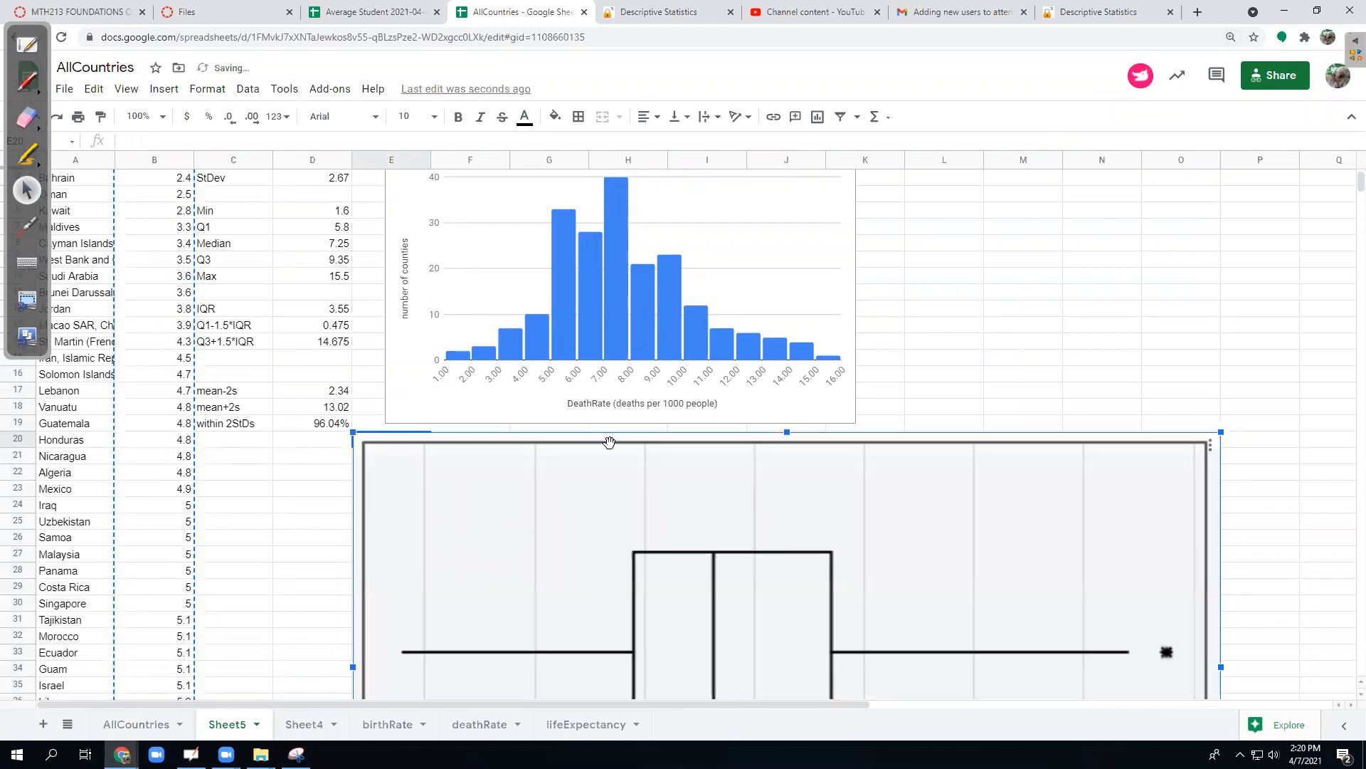
# Shrink the pasted box plot image proportionally to roughly the width of the histogram above it
pyautogui.scroll(-3, 610, 442)
pyautogui.scroll(-1, 609, 447)
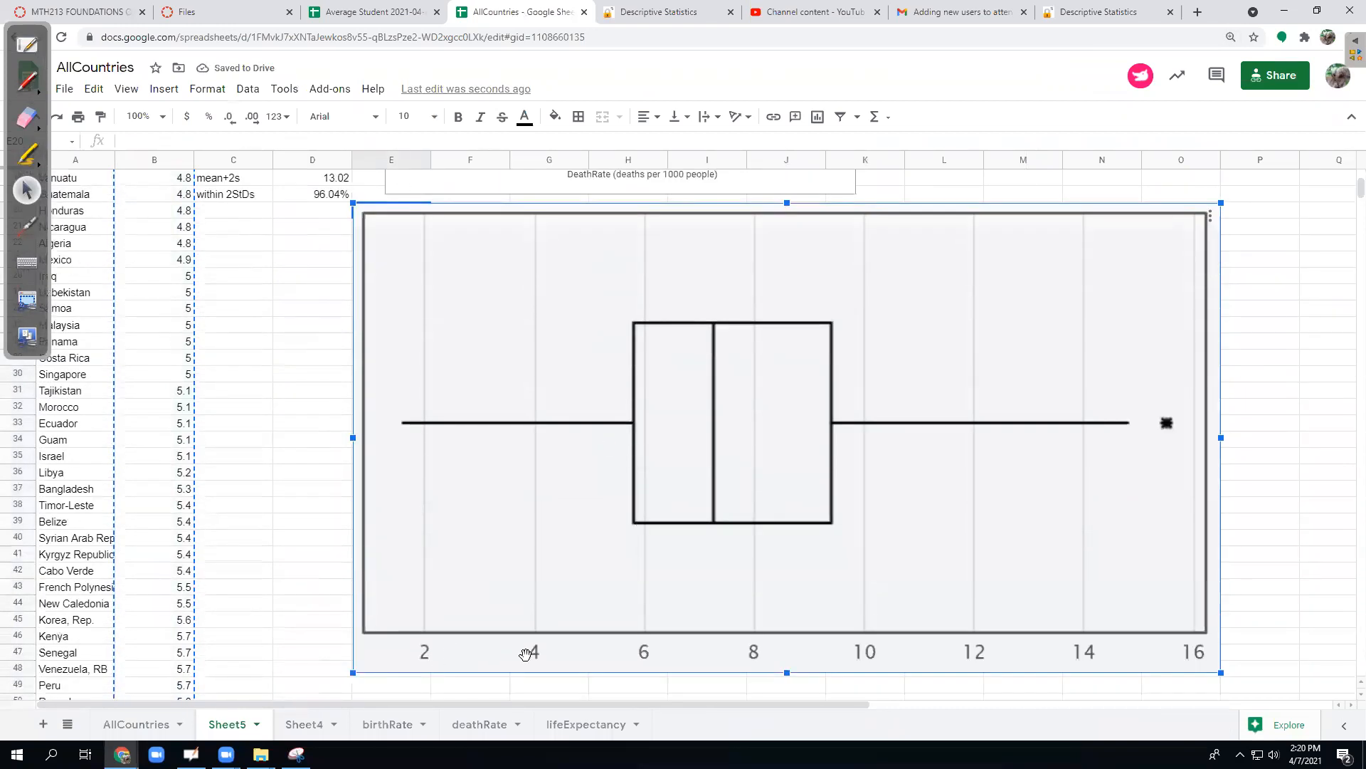
pyautogui.scroll(4, 818, 634)
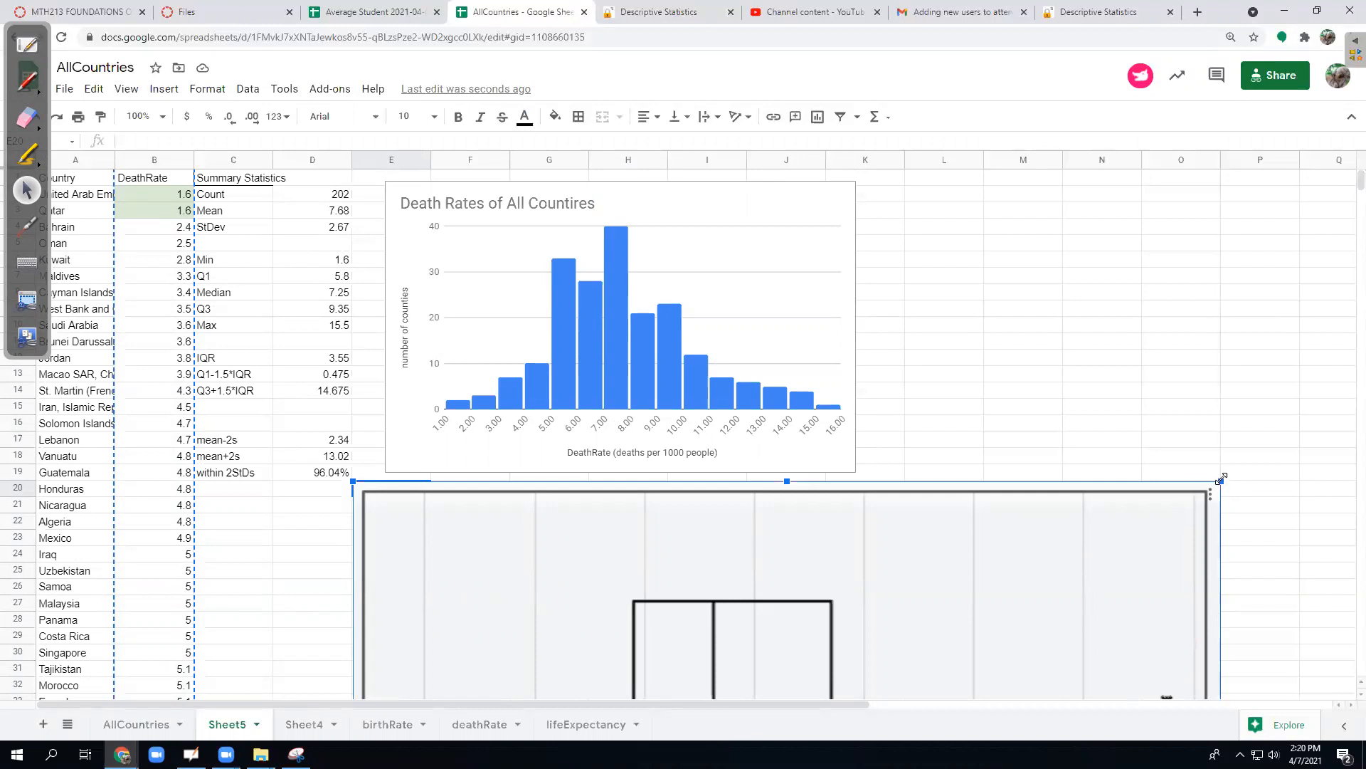
pyautogui.moveTo(1222, 477); pyautogui.dragTo(779, 447)
pyautogui.scroll(-1, 1011, 445)
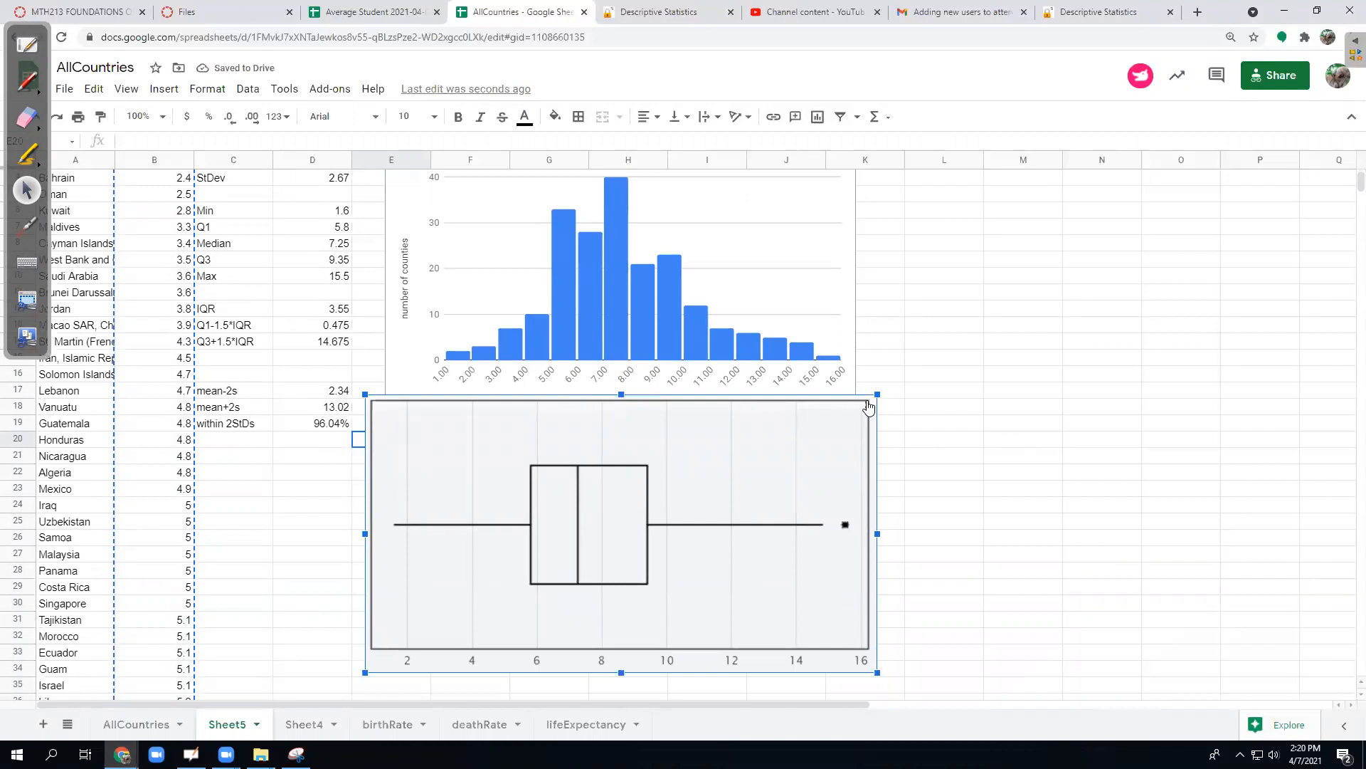
# Shrink the box plot image further from its corners and shift it so its right edge lines up with the histogram's right edge
pyautogui.moveTo(877, 393); pyautogui.dragTo(832, 416)
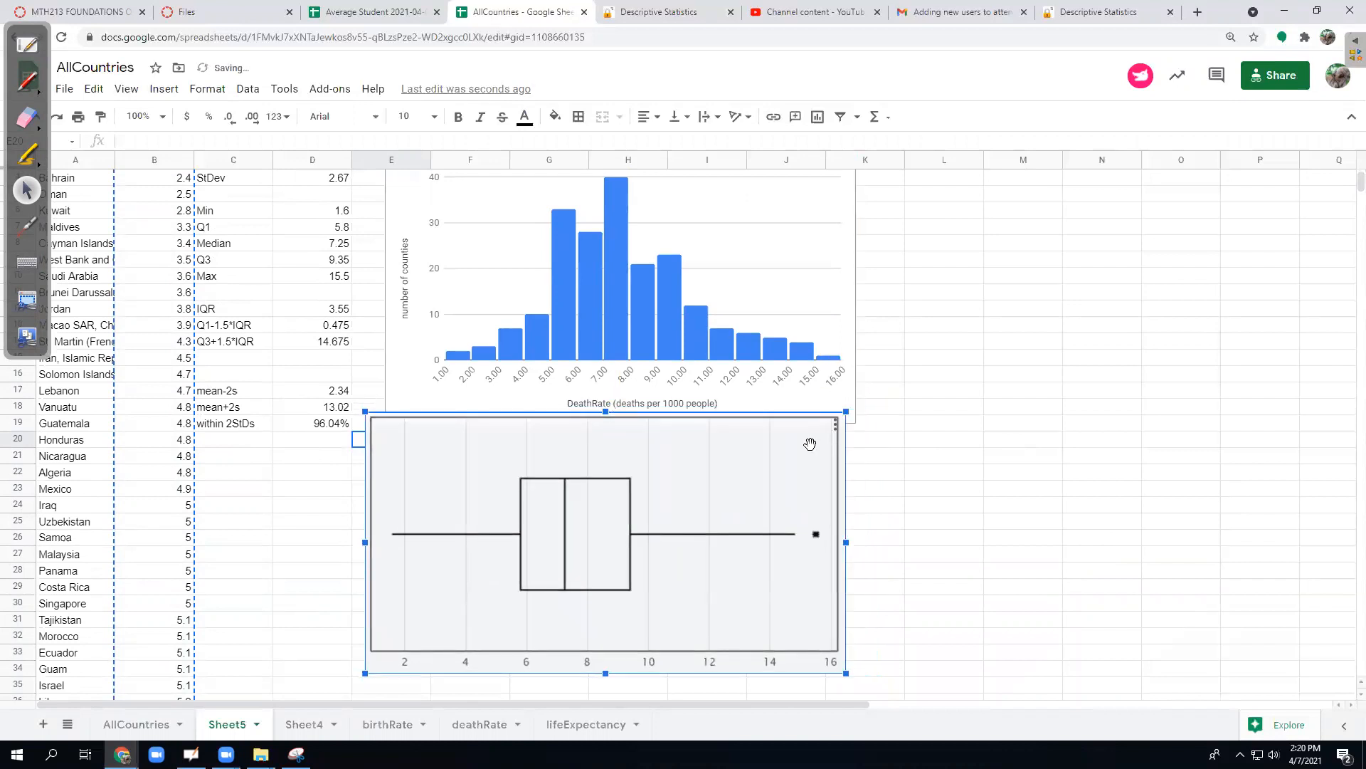
pyautogui.moveTo(714, 491); pyautogui.dragTo(727, 490)
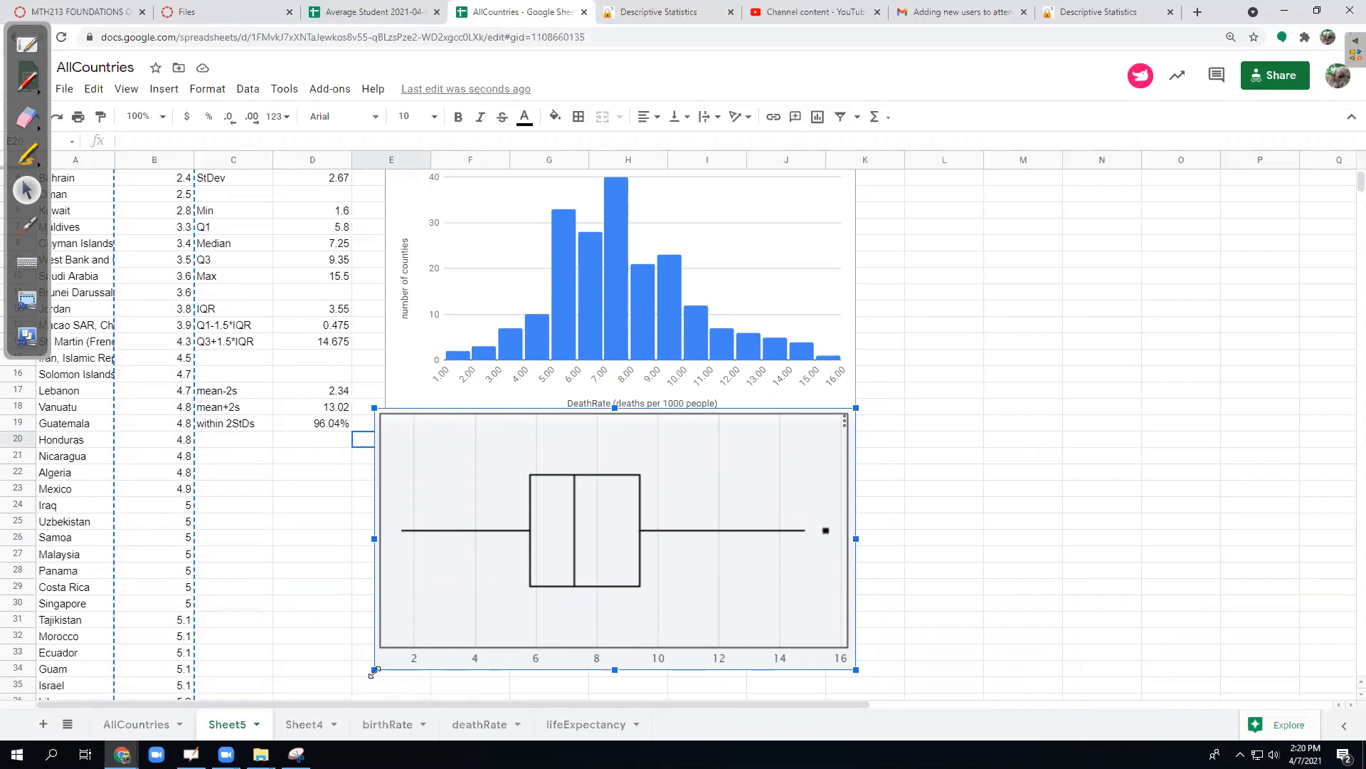
pyautogui.moveTo(374, 669); pyautogui.dragTo(431, 627)
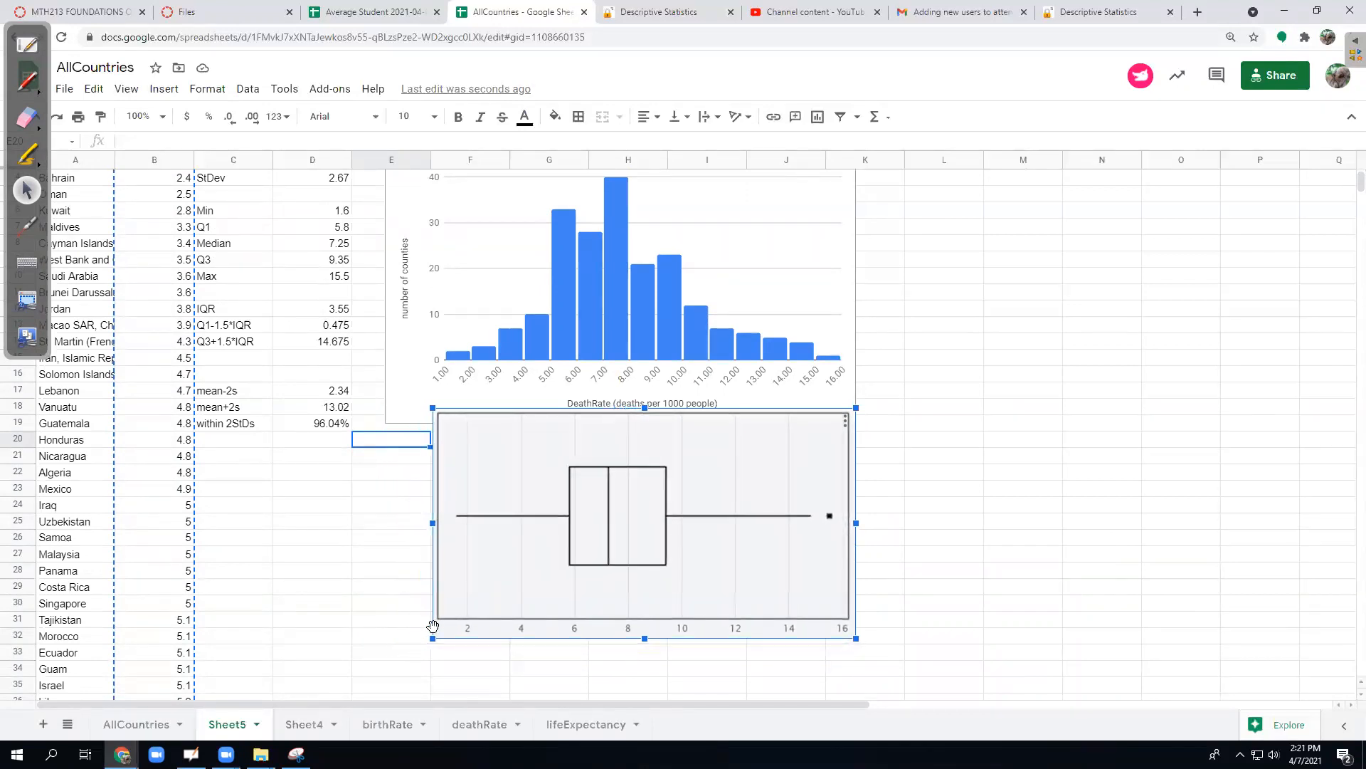
# Move the box plot up against the histogram's horizontal axis and fine-tune its size so the two scales line up
pyautogui.moveTo(524, 525); pyautogui.dragTo(535, 510)
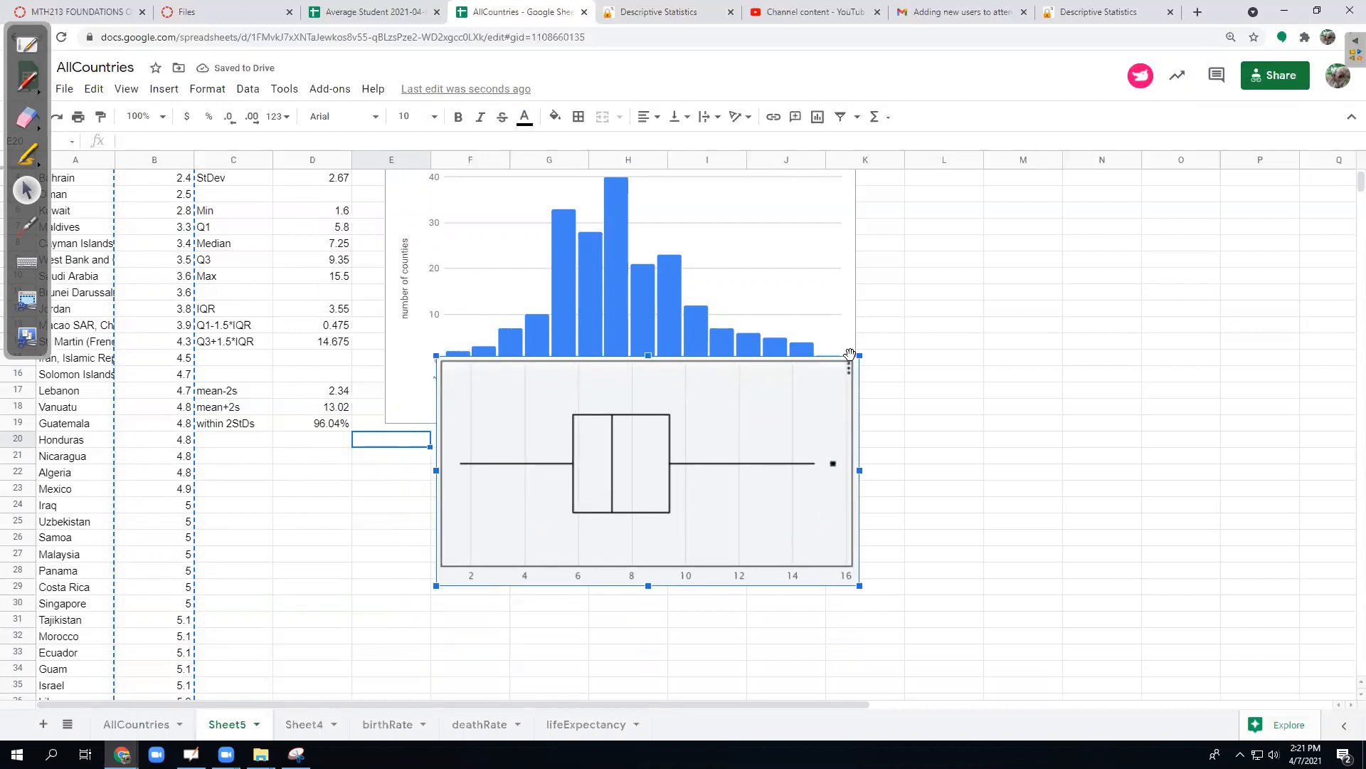
pyautogui.moveTo(842, 393); pyautogui.dragTo(840, 400)
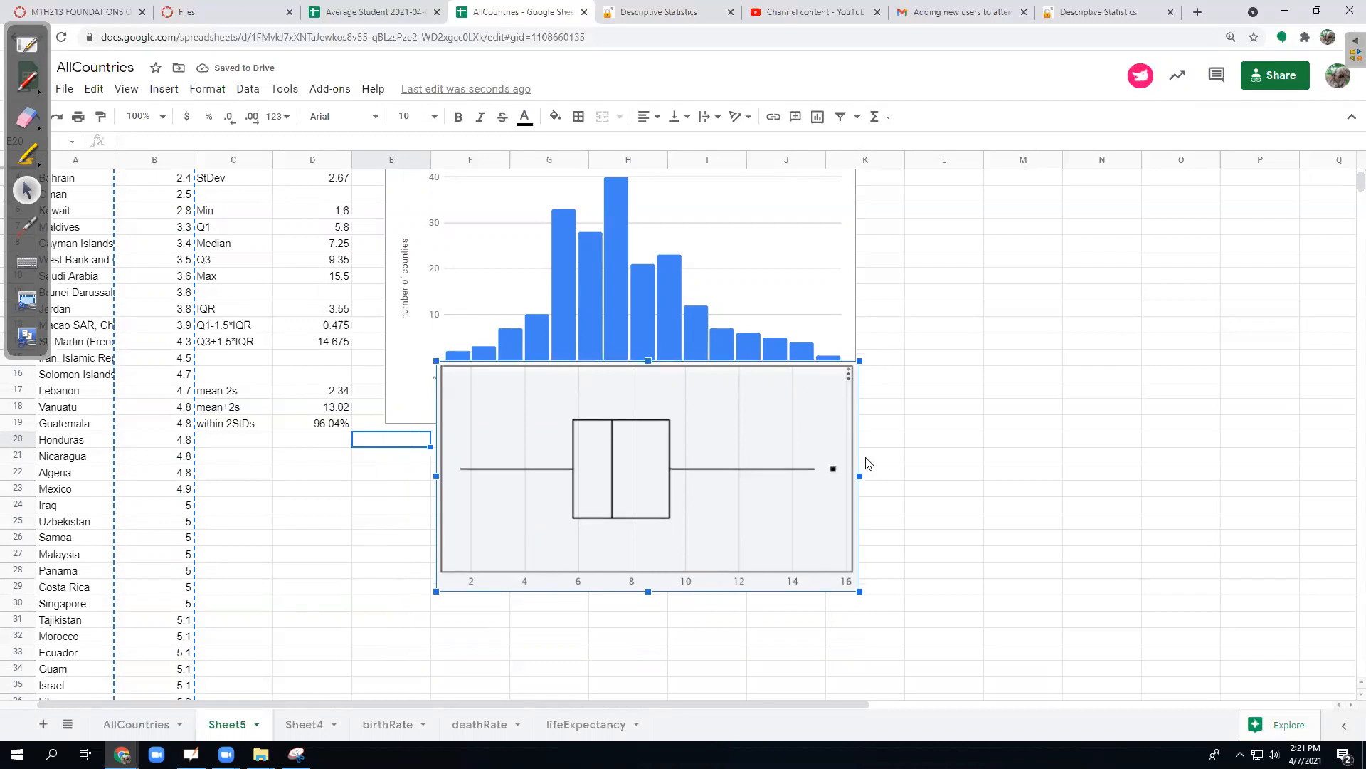
pyautogui.moveTo(860, 592); pyautogui.dragTo(852, 586)
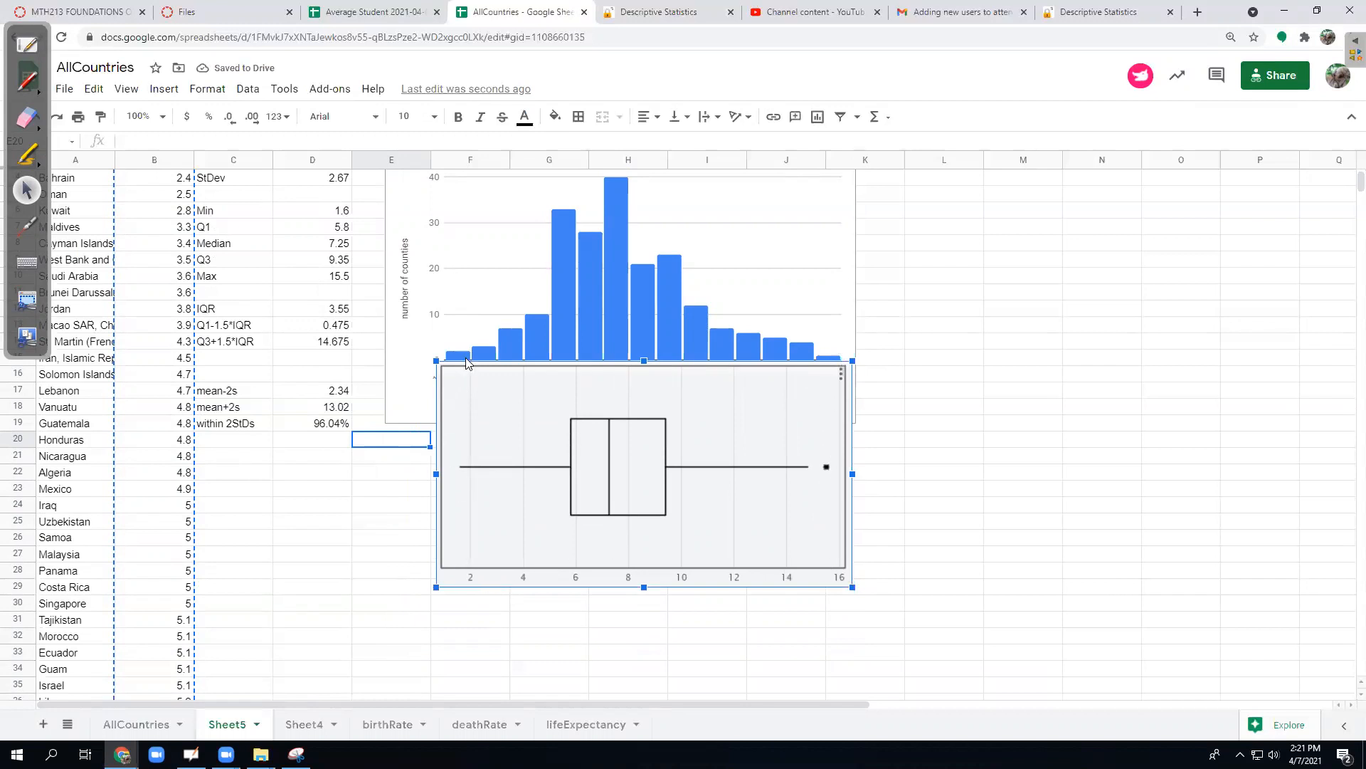
# Move the aligned box plot straight down until it sits just below the histogram chart, clear of its axis title
pyautogui.moveTo(531, 408); pyautogui.dragTo(531, 477)
pyautogui.click(908, 447)
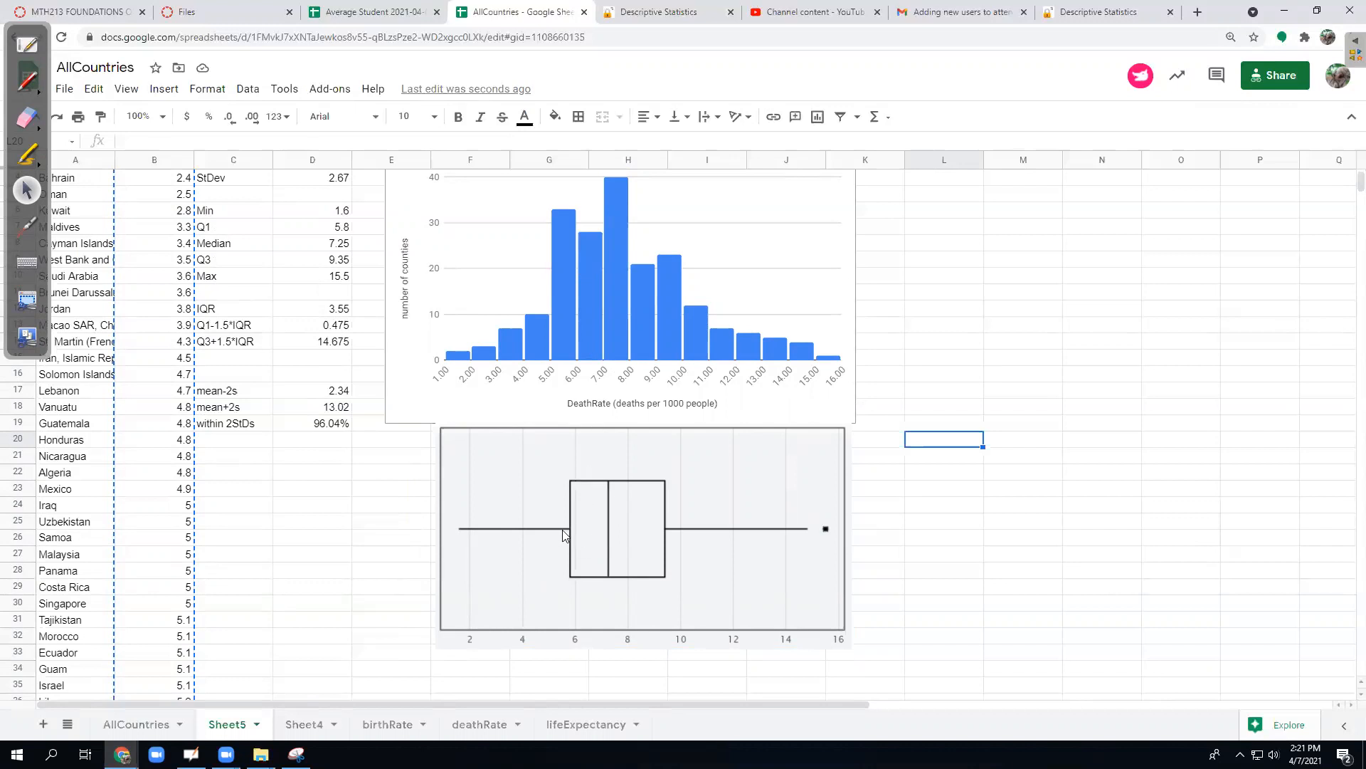
pyautogui.click(593, 528)
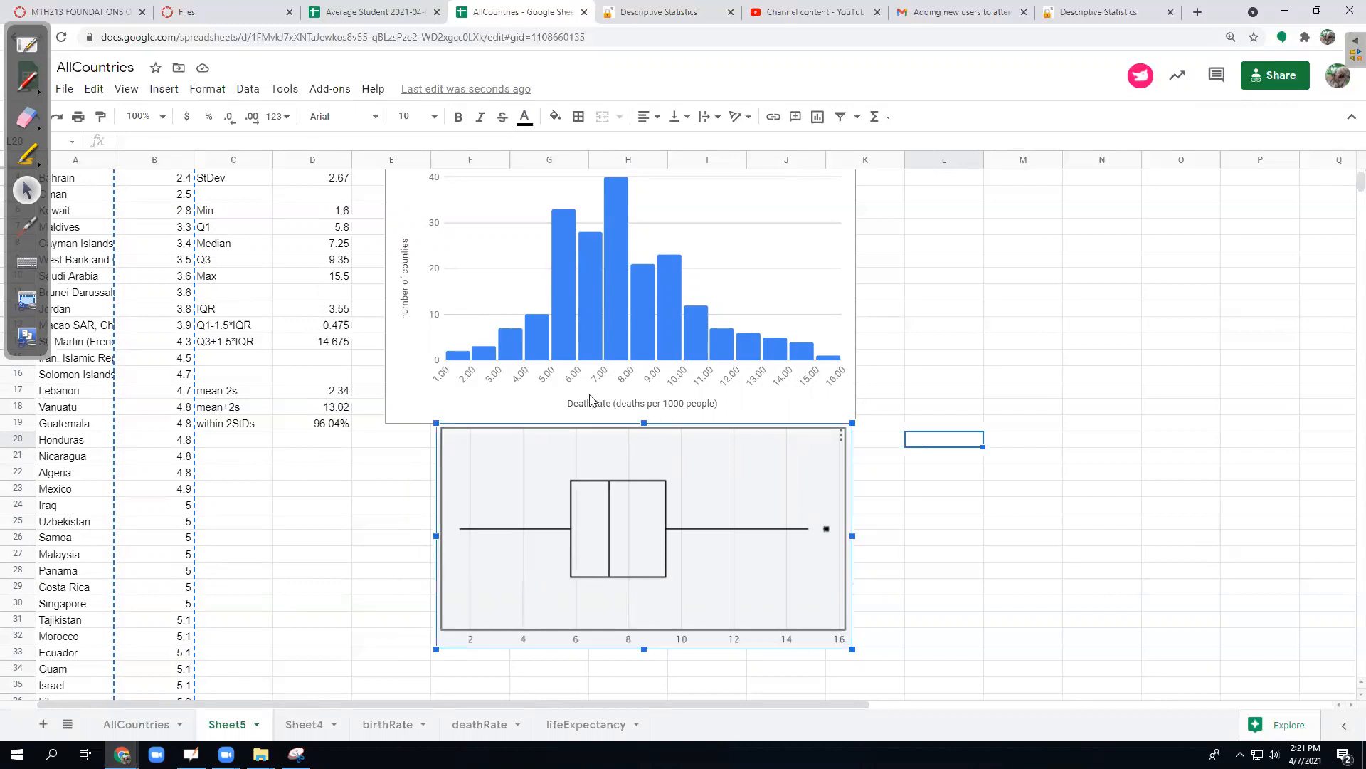